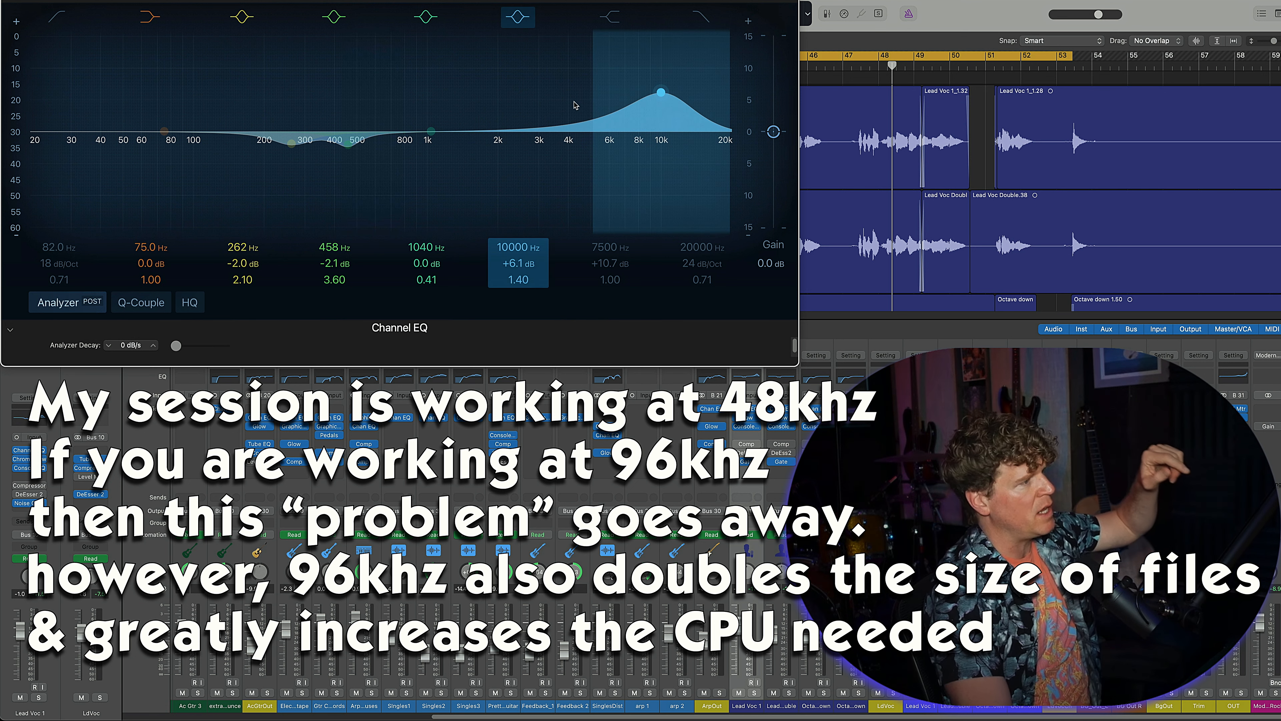
- Toggle HQ mode in the Channel EQ
left_click(190, 306)
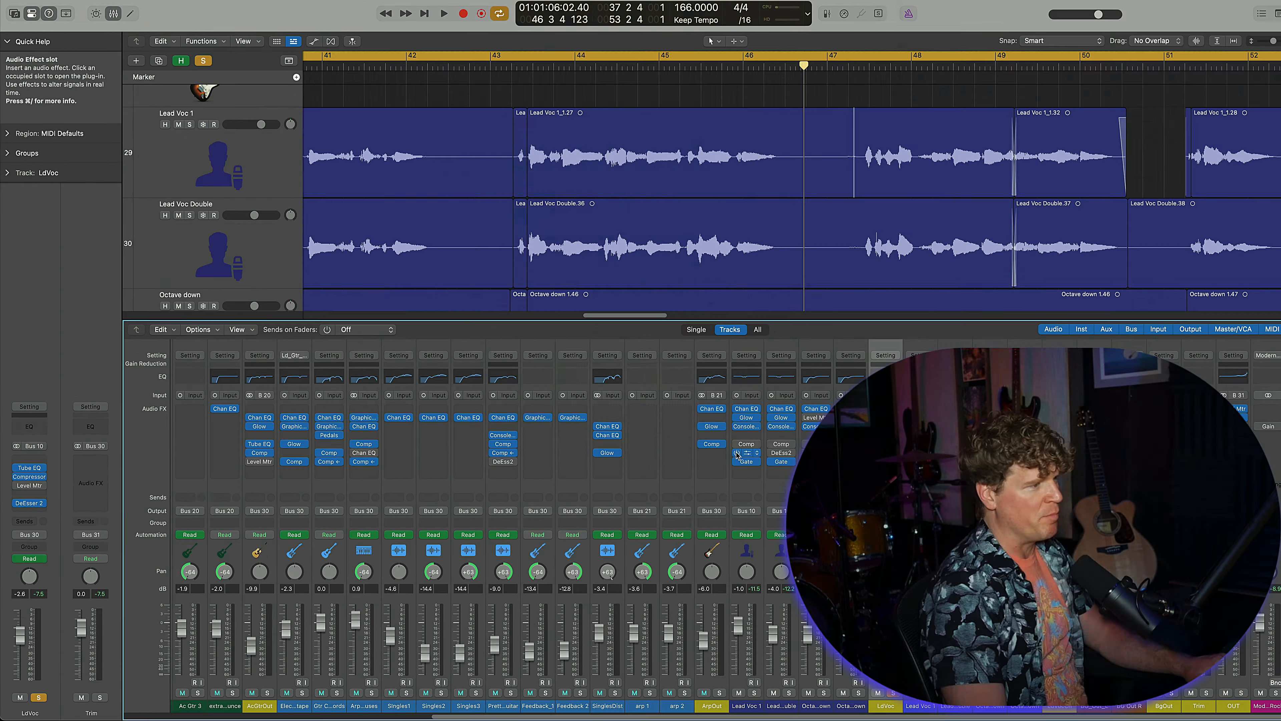
- Select the four lead vocal channels from Lead Voc 1 to the second Octave down and hide the mixer
left_click(749, 452)
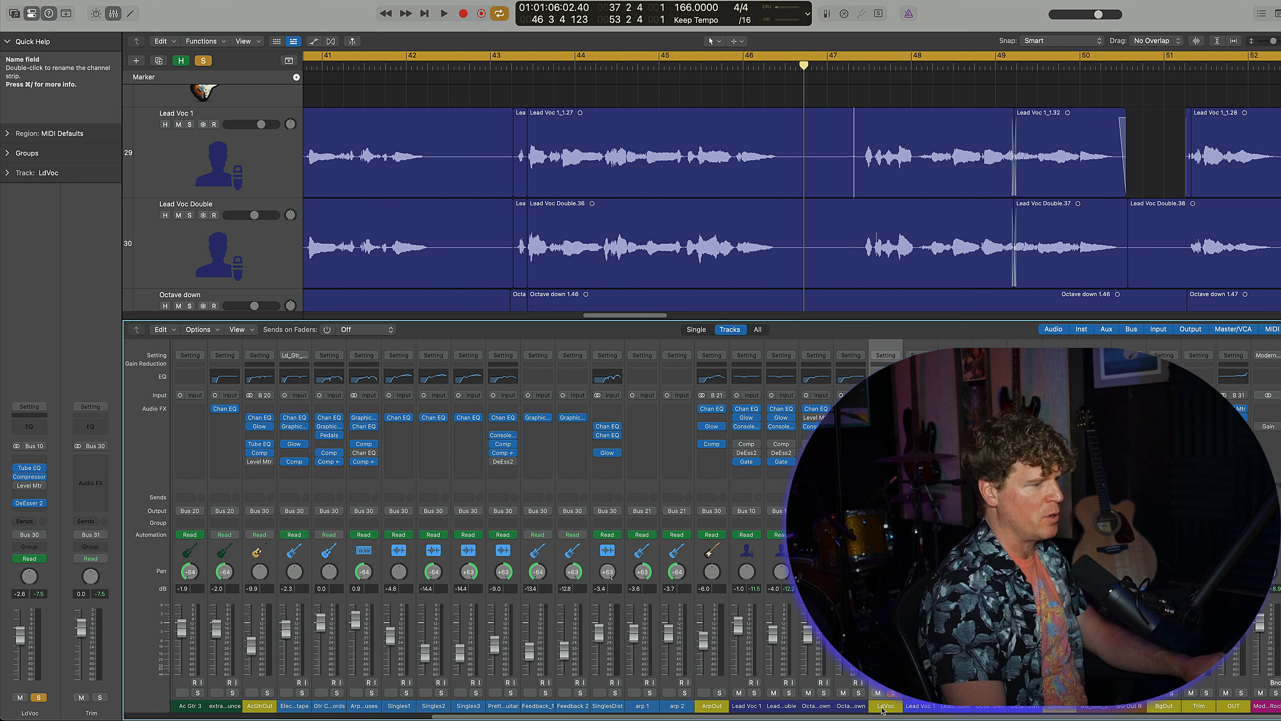
left_click(747, 706)
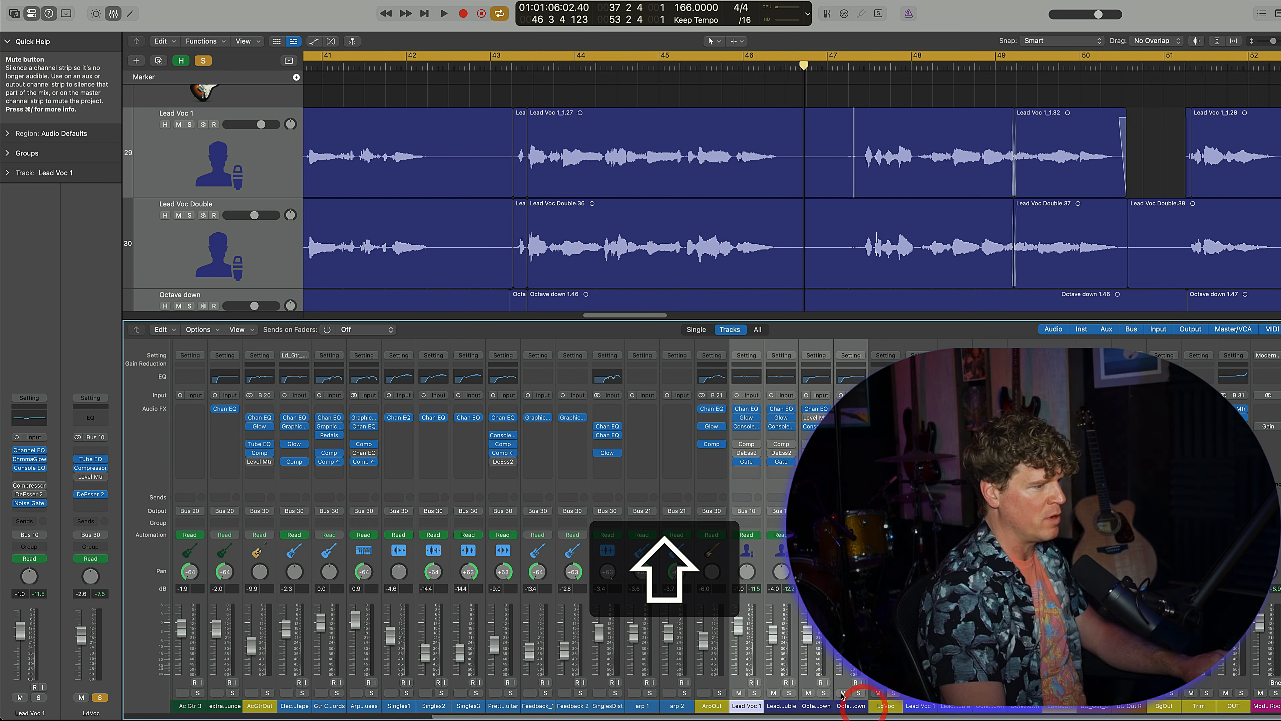
scroll(762, 285, "down", 5)
key("x")
scroll(795, 357, "down", 5)
scroll(795, 357, "up", 5)
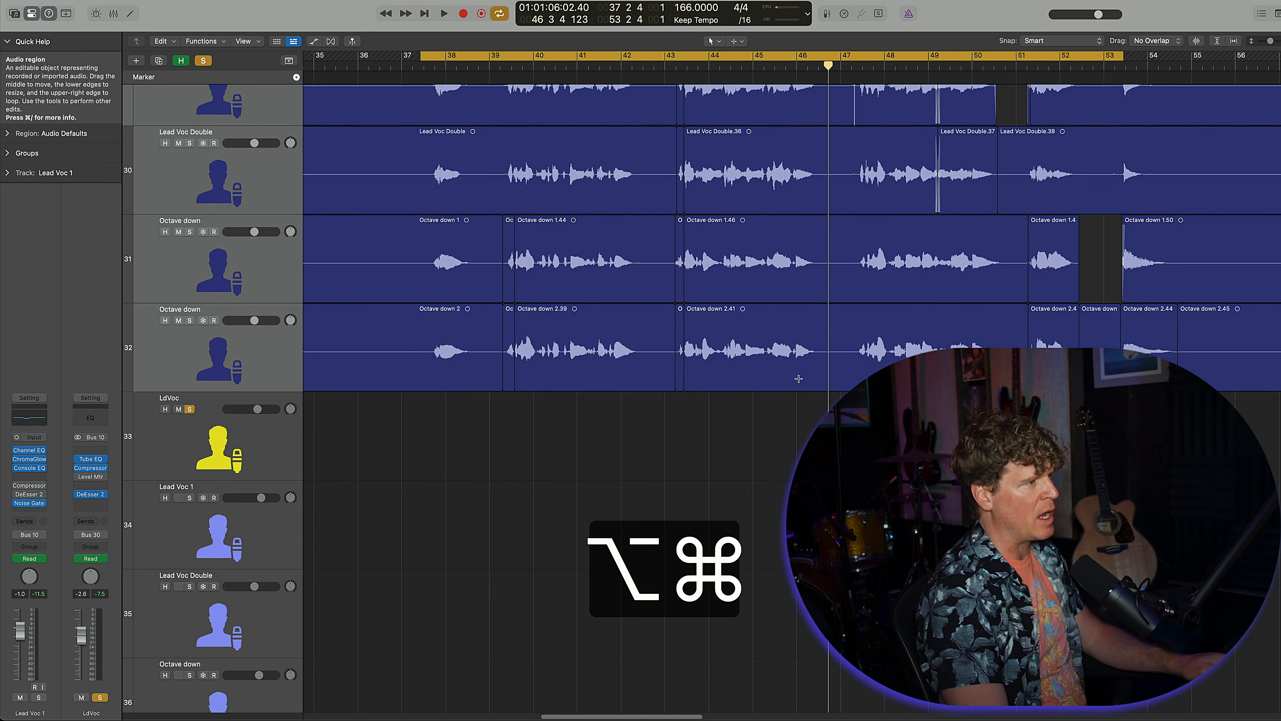
- Marquee-select the vocal phrase at about bars 37 to 42, first on the two lead vocals and again on both Octave down tracks
left_click_drag(430, 207, 632, 323)
left_click_drag(426, 386, 642, 432)
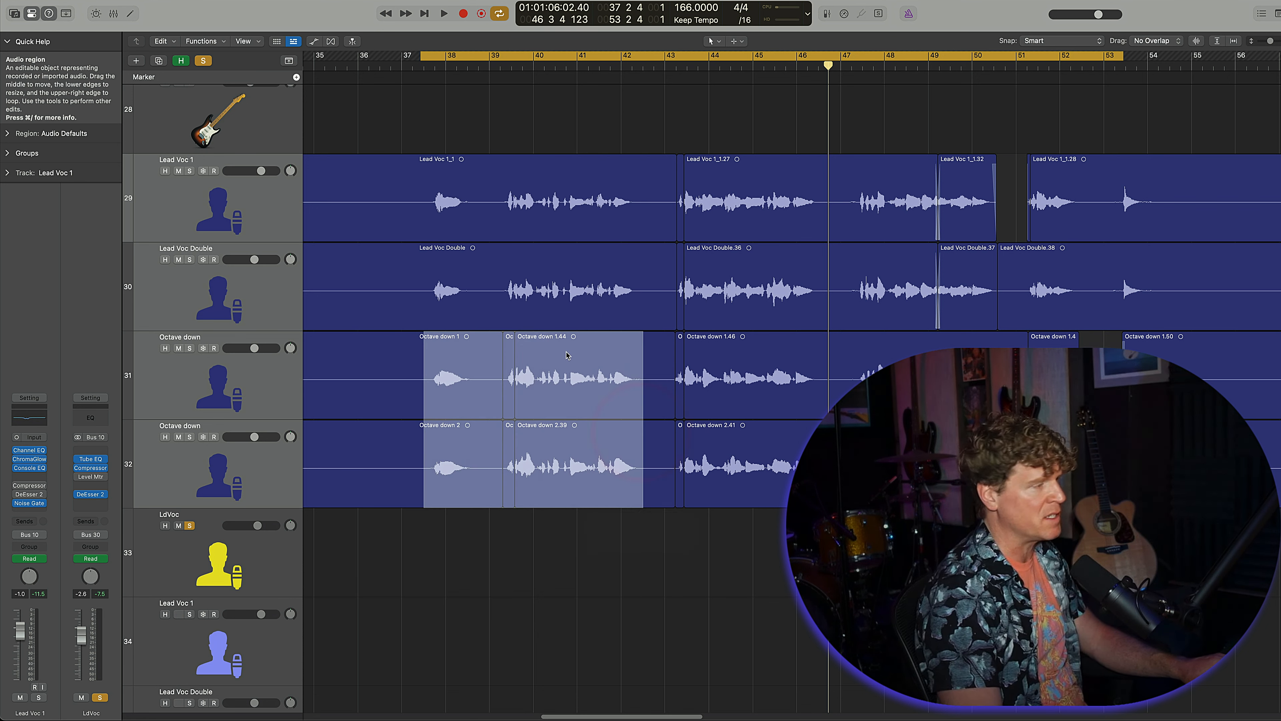
- Show the track automation and examine the volume dips on the four vocal tracks around bars 47 to 50
key("a")
key("super+Right")
key("super+Right")
key("super+Right")
key("super+Right")
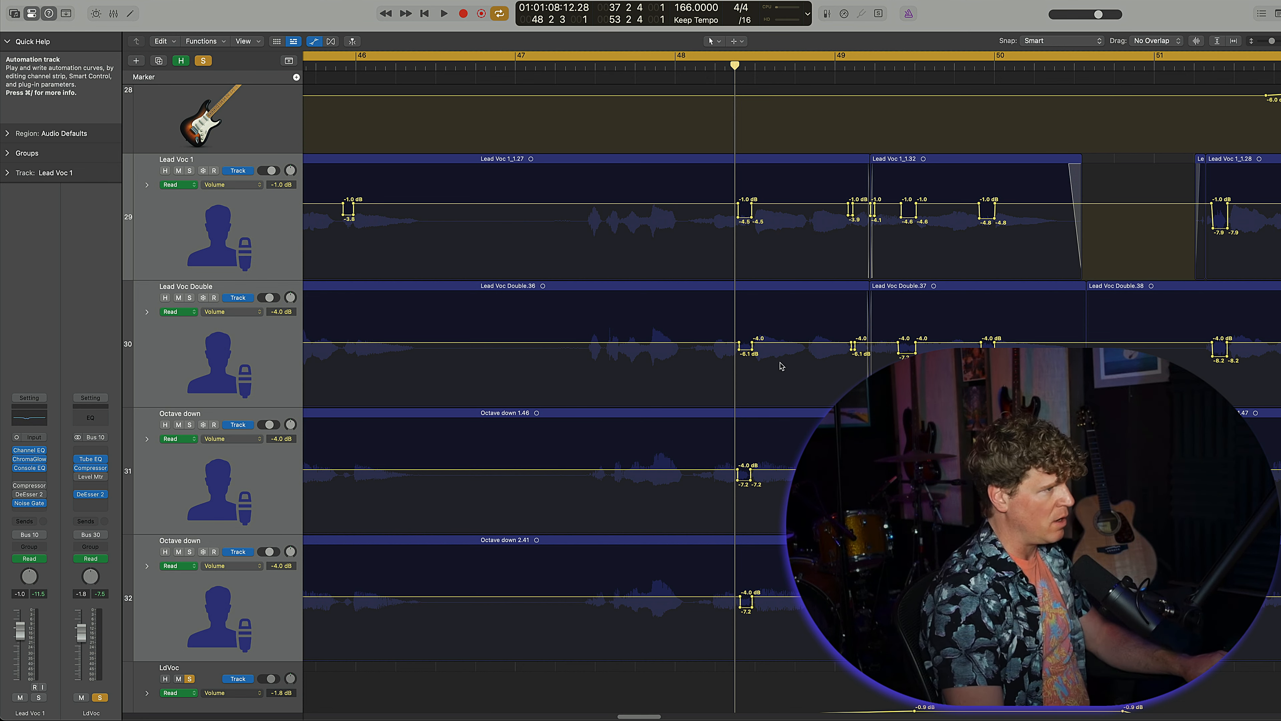
scroll(770, 382, "up", 5)
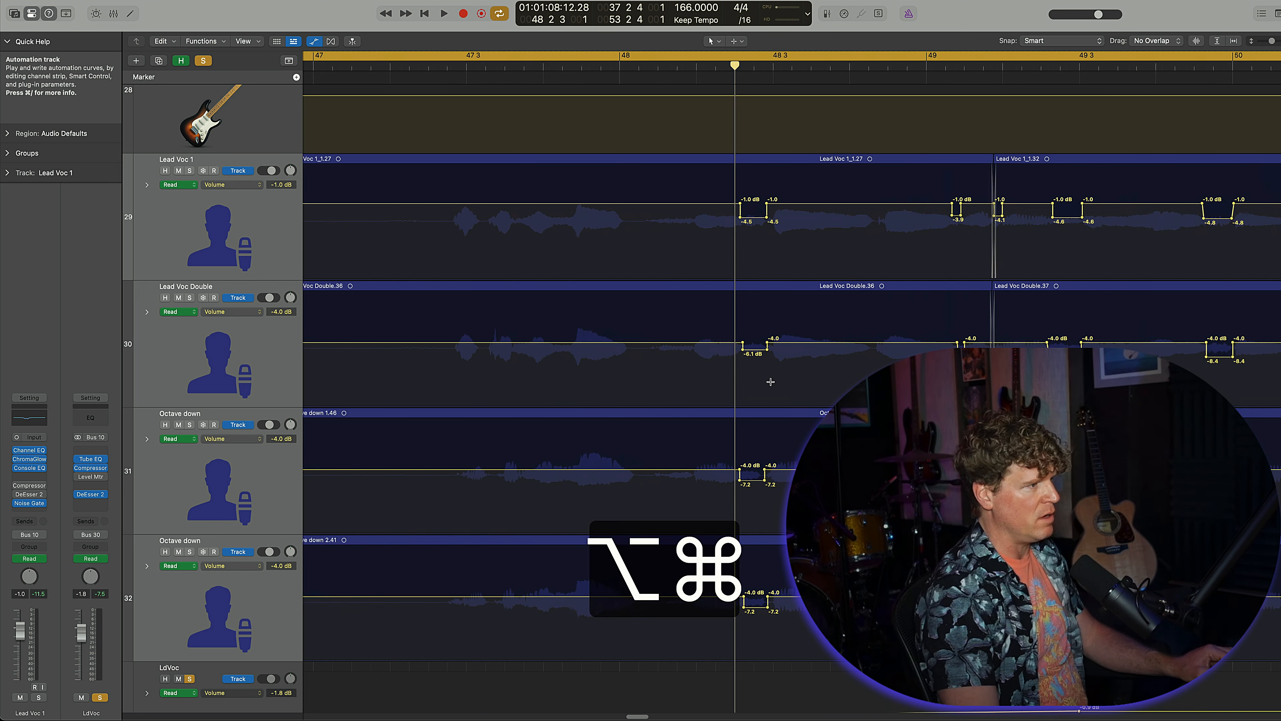
scroll(770, 382, "up", 6)
- Hide the automation and marquee-select the noisy sibilant stretch of Lead Voc 1 just after position 48 2 3
key("a")
scroll(832, 271, "right", 3)
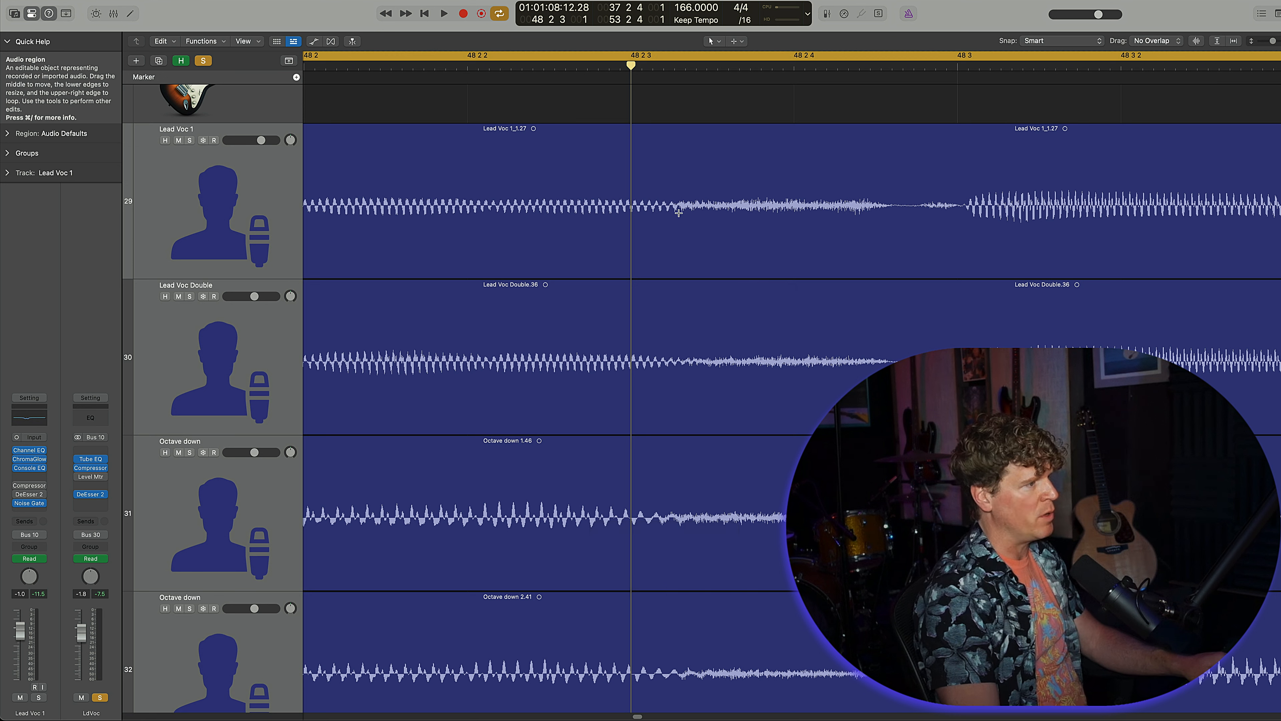
left_click_drag(679, 214, 904, 223)
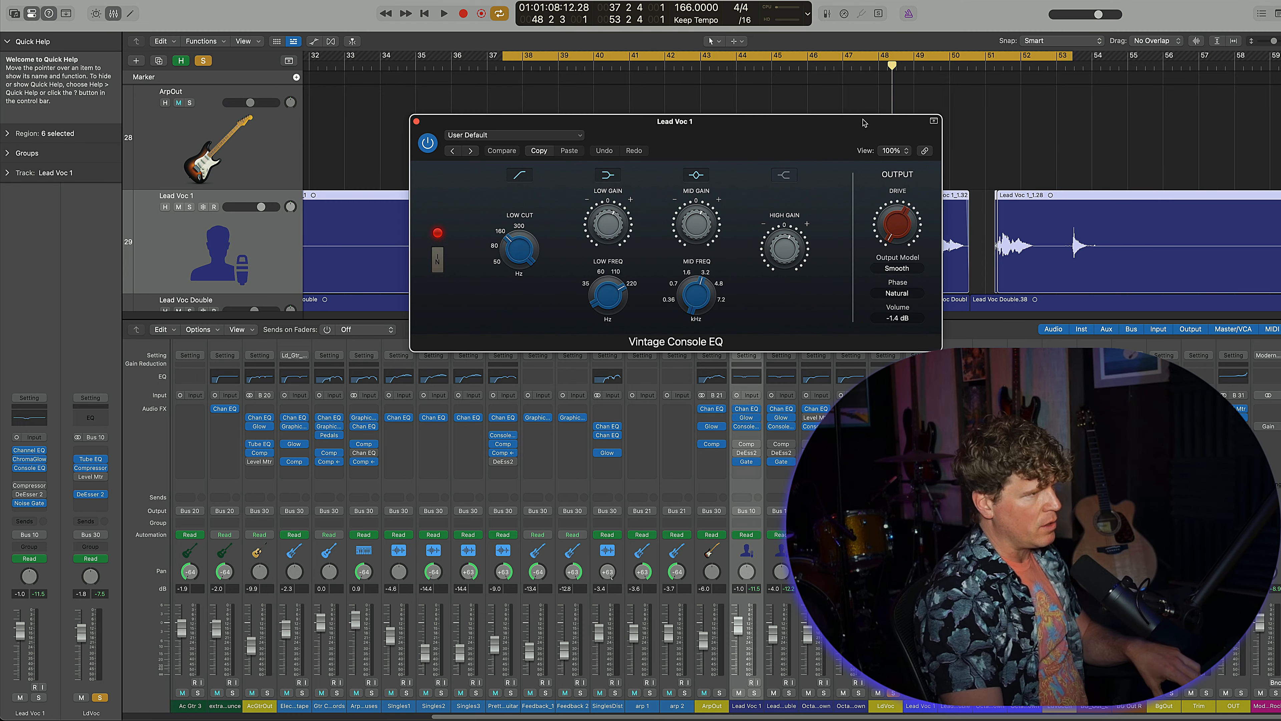
left_click_drag(862, 123, 856, 127)
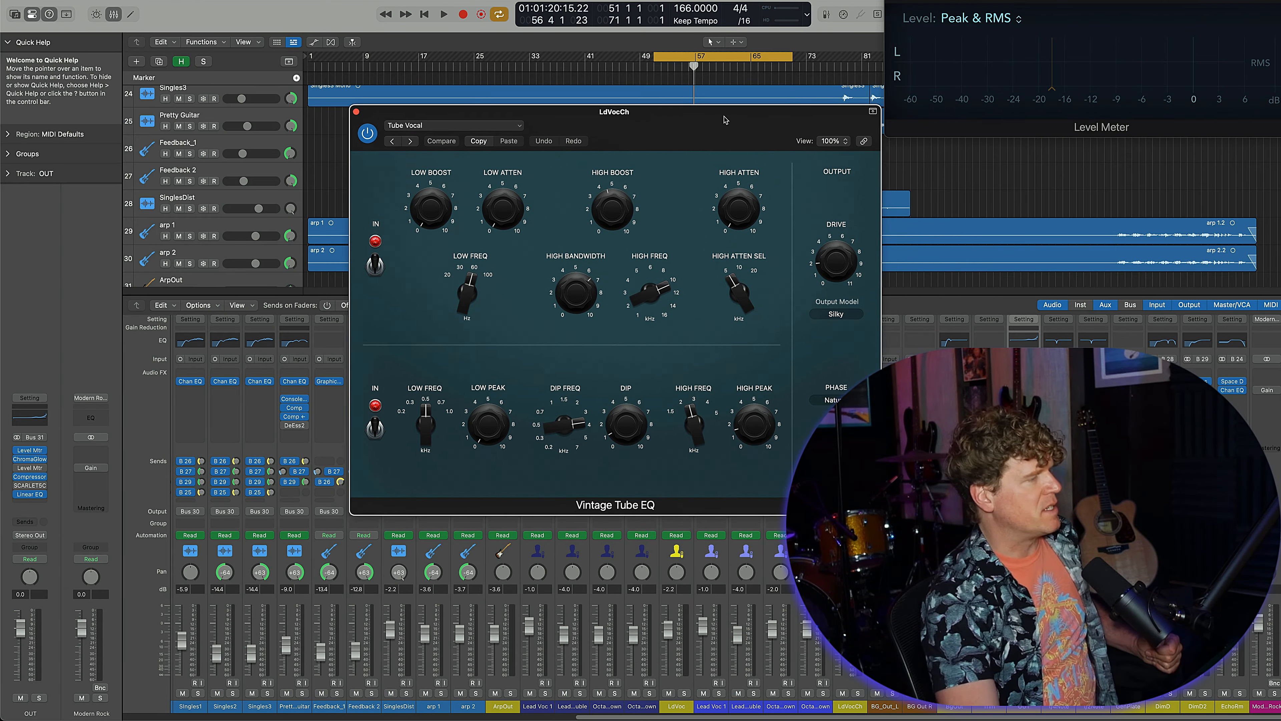
- Close the Vintage Tube EQ of LdVocCh and open that channel's Compressor, placing its window clear of the webcam area
left_click_drag(724, 120, 617, 3)
key("super+w")
left_click(849, 398)
left_click_drag(770, 125, 532, 10)
- Cycle the LdVocCh Compressor through the Classic VCA, Studio VCA, Vintage FET, Vintage Opto and Platinum Digital models to compare them
left_click(398, 72)
left_click(316, 72)
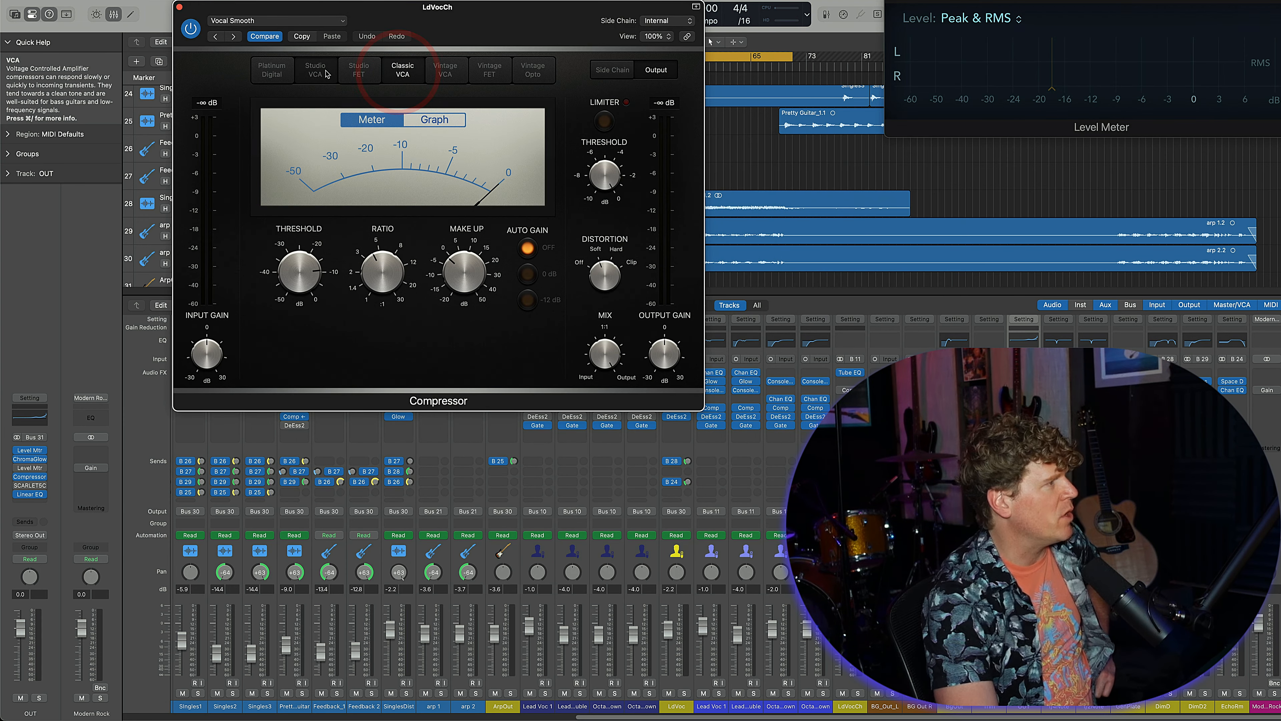
left_click(488, 72)
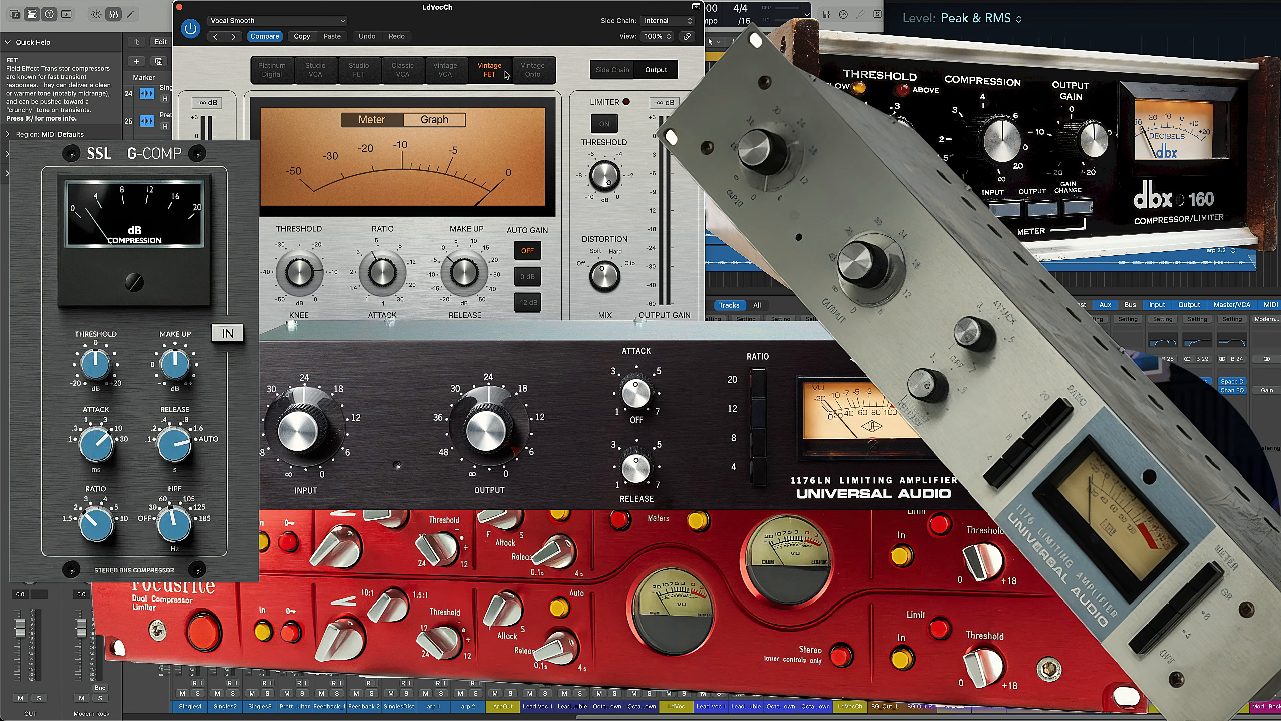
left_click(528, 74)
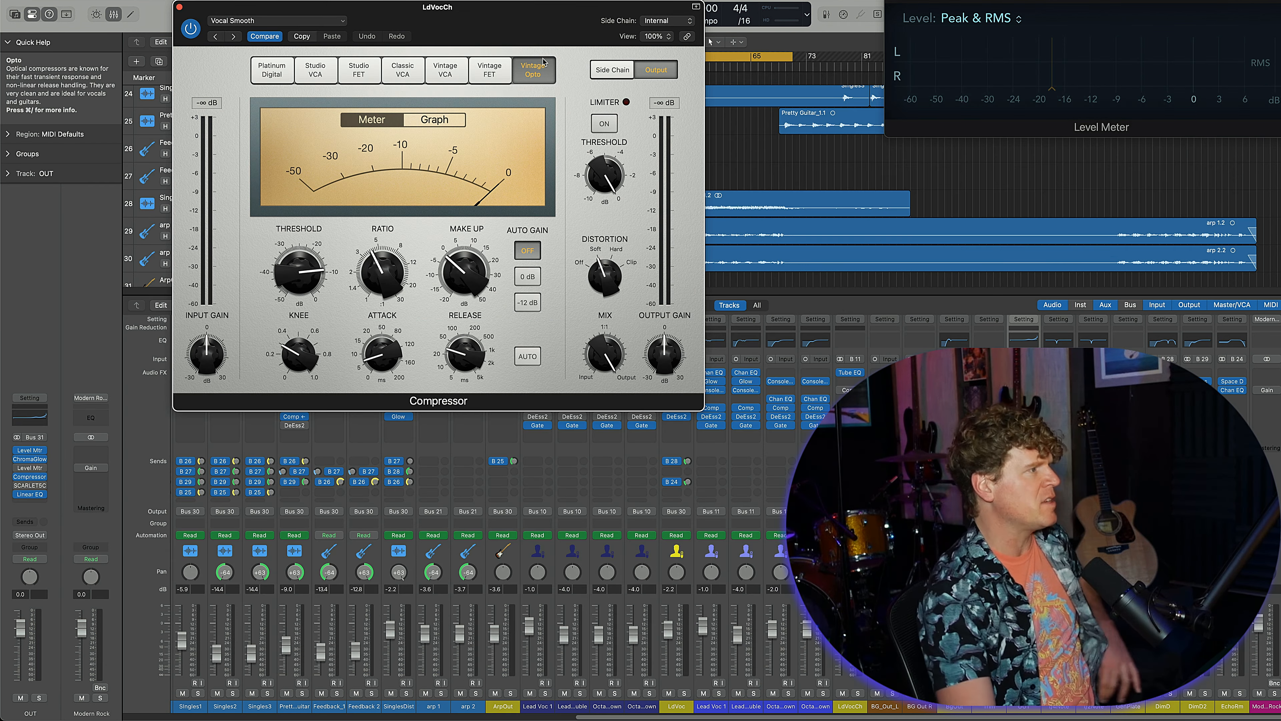
left_click(315, 69)
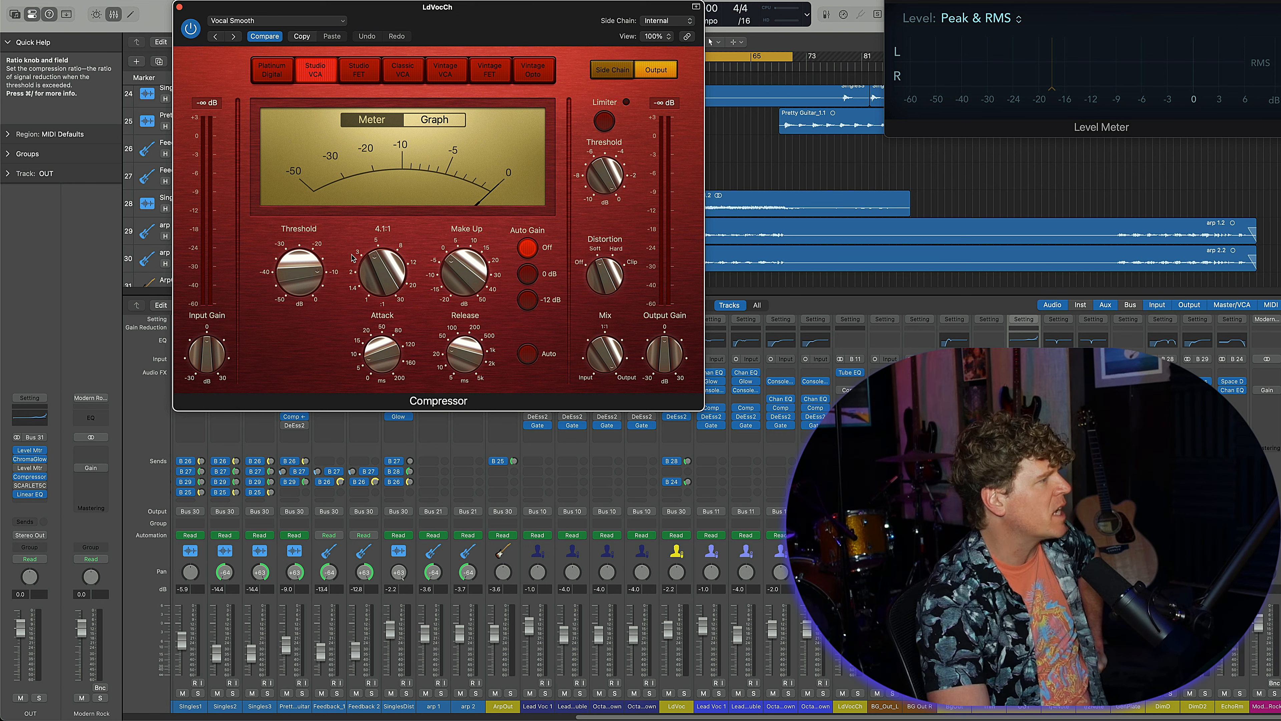
left_click(283, 73)
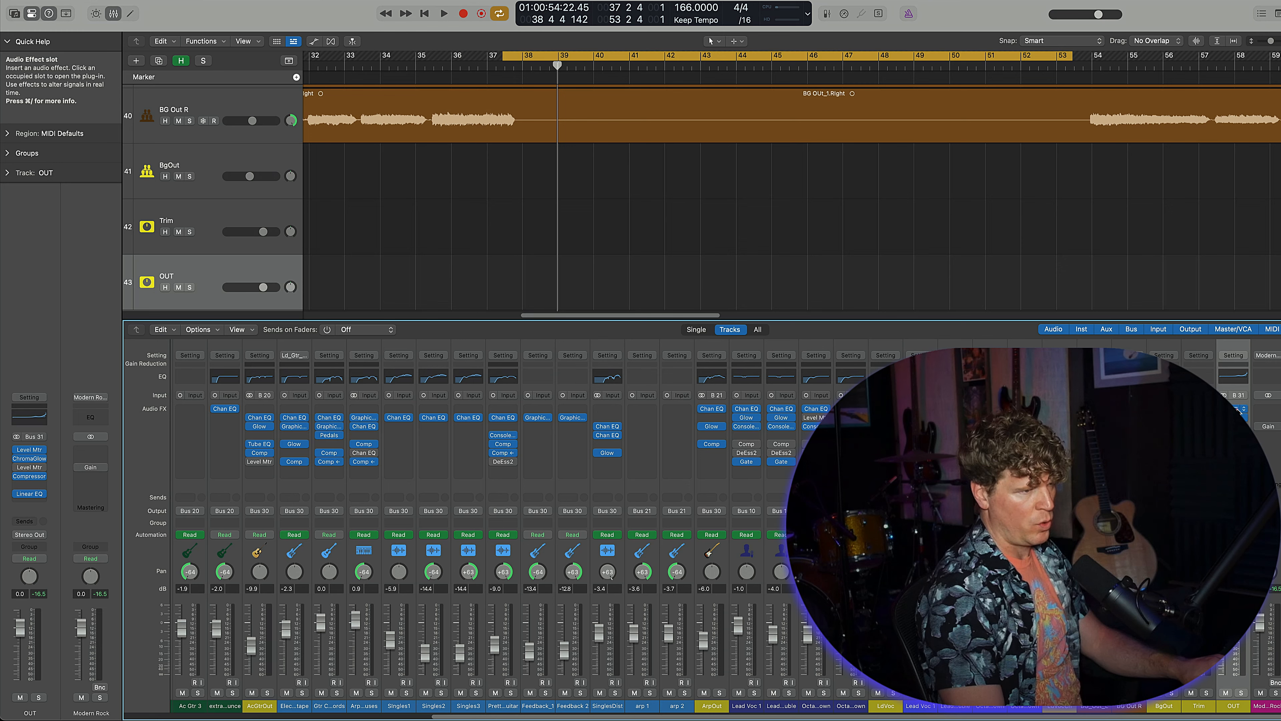
- Open the Level Meter, ChromaGlow and Compressor of the OUT channel and arrange their windows without overlap
left_click(29, 449)
left_click_drag(816, 119, 412, 0)
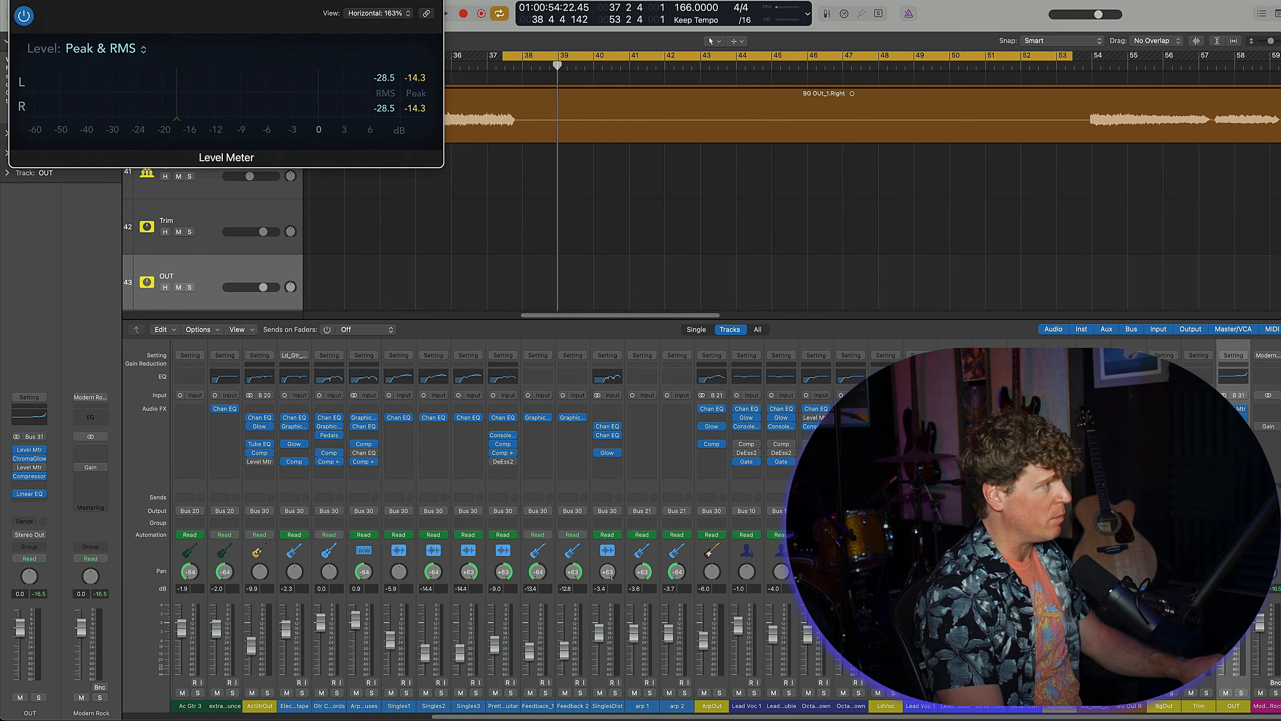
left_click(1233, 417)
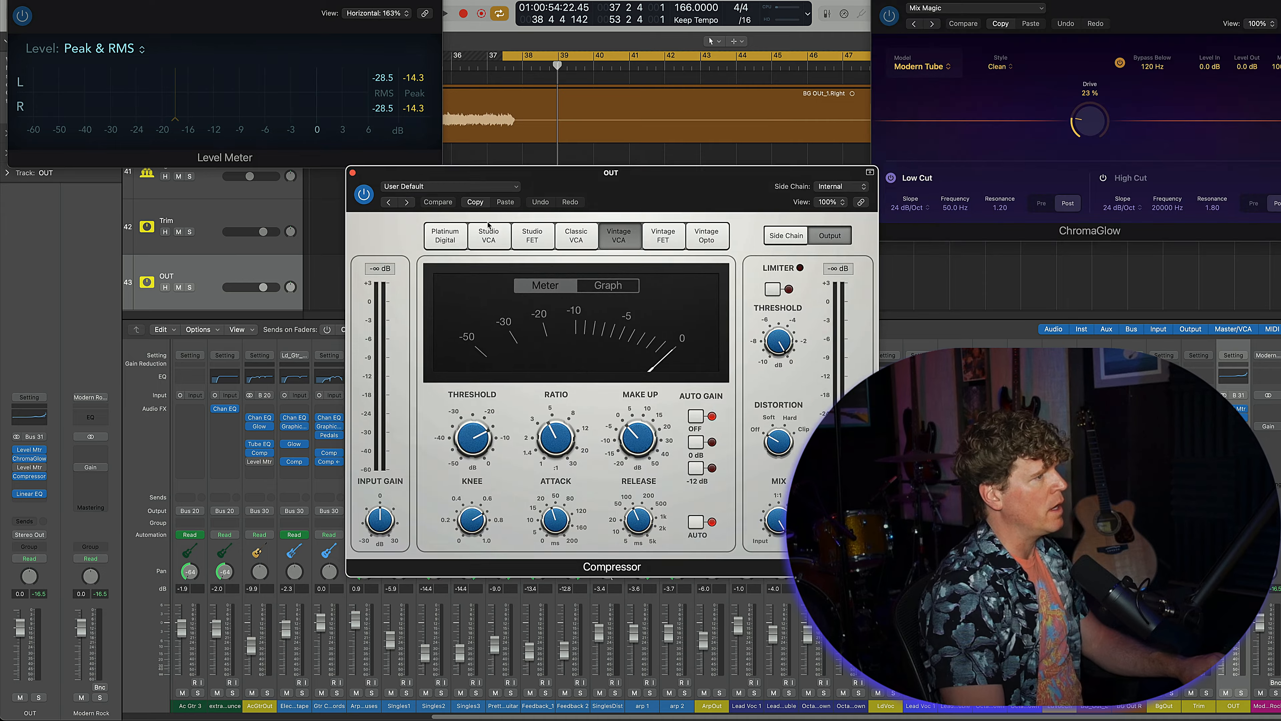
left_click_drag(522, 176, 177, 177)
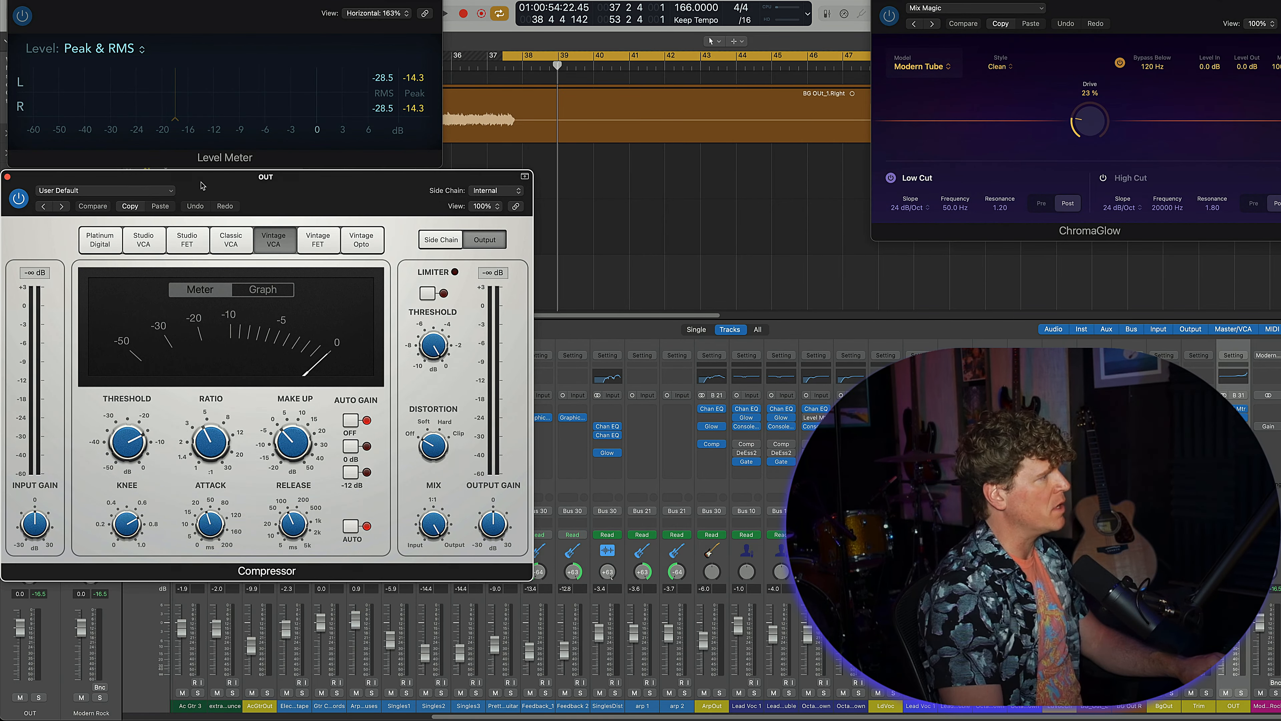
- Open the OUT channel's Linear Phase EQ, set its window view to 150% and move it clear of ChromaGlow
left_click(1231, 436)
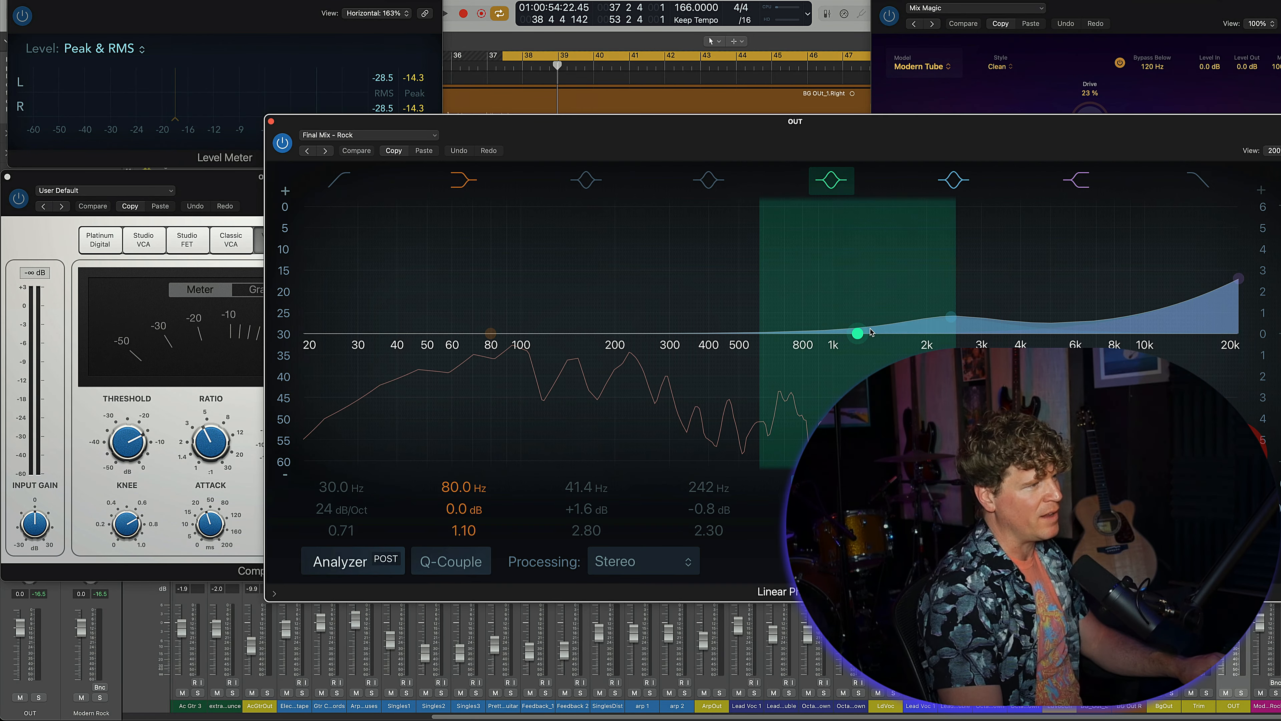
left_click_drag(891, 126, 777, 78)
left_click(1166, 99)
left_click(1163, 84)
left_click_drag(757, 75, 621, 1)
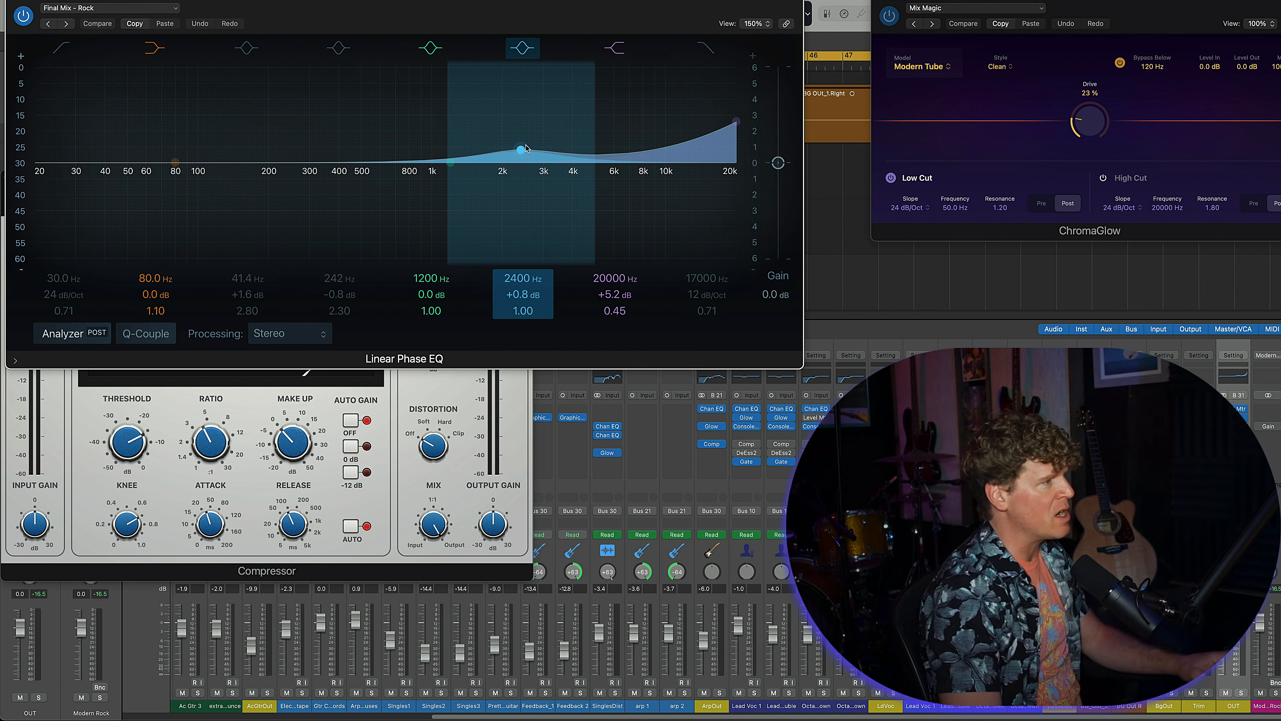
left_click_drag(802, 30, 727, 6)
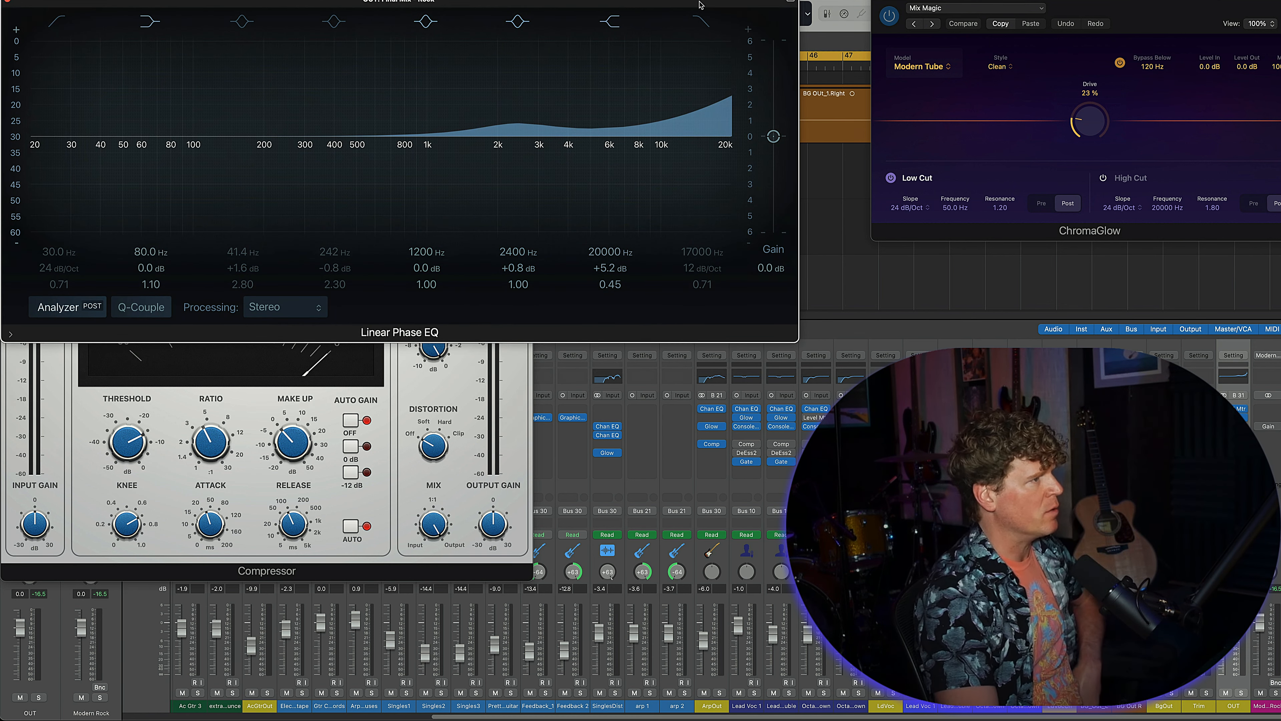
- Switch the Linear Phase EQ off and on several times to compare the bypassed and processed mix
left_click(19, 20)
left_click(20, 23)
left_click(20, 23)
left_click(20, 24)
left_click(19, 24)
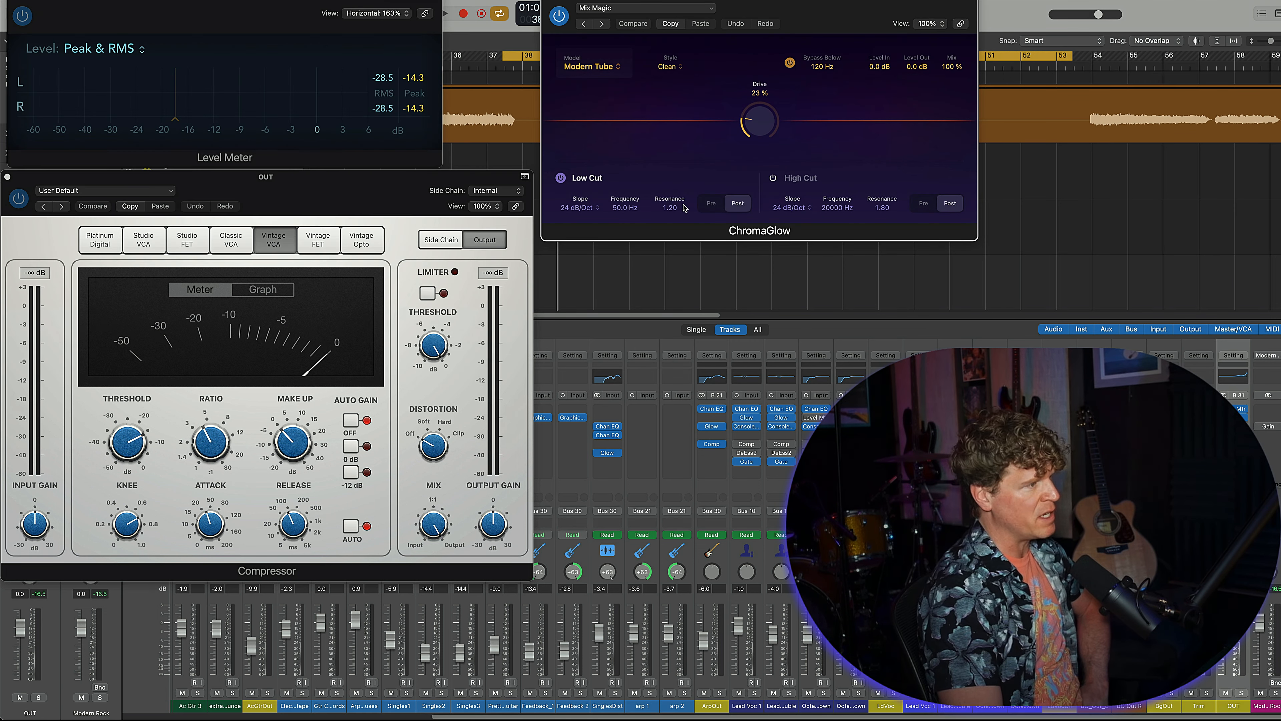
- Bring the OUT channel's Compressor window to the front and shift it slightly
left_click(294, 179)
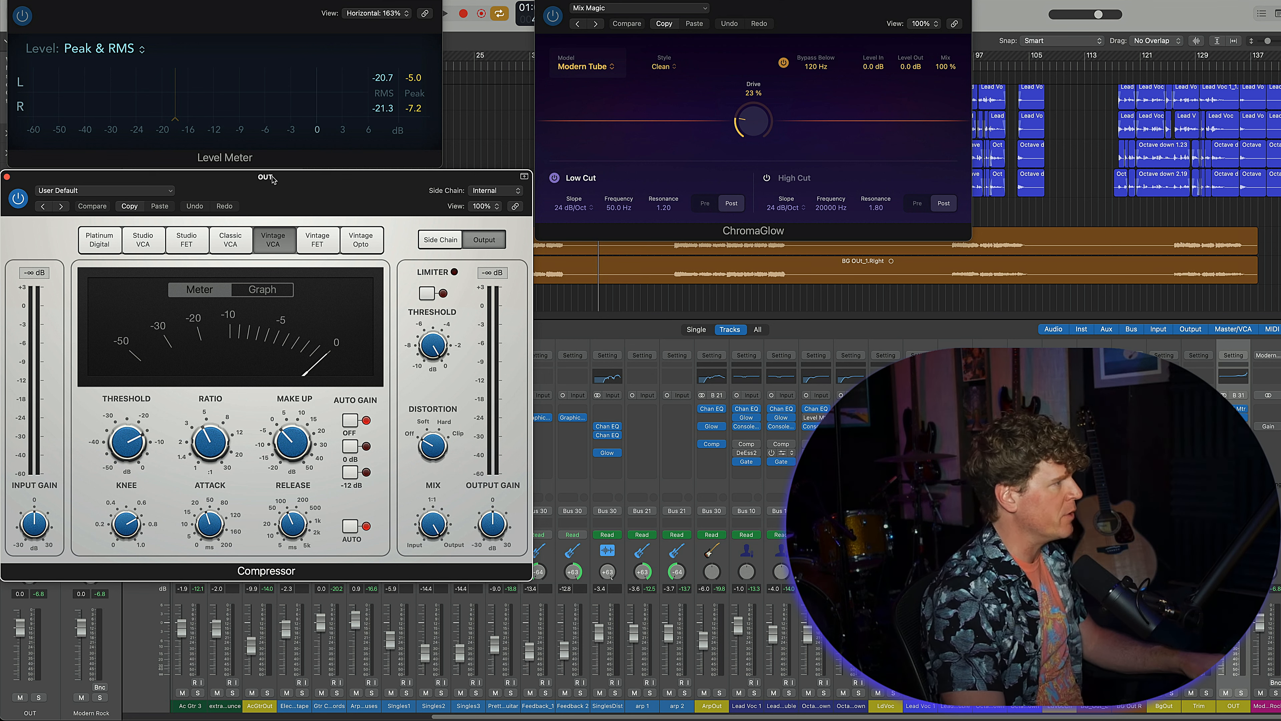
left_click_drag(294, 179, 307, 181)
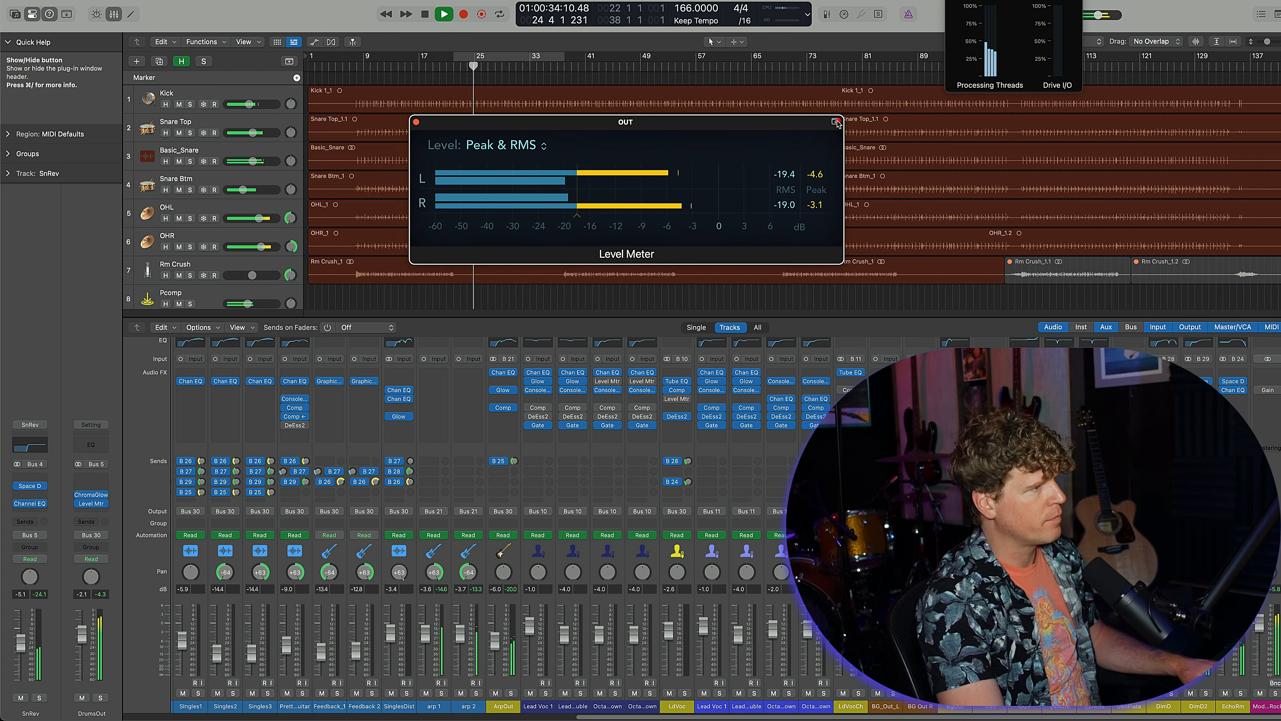
- Move the Level Meter and the CPU load meter windows clear of the tracks during playback
left_click_drag(808, 124, 1279, 14)
left_click_drag(1071, 2, 133, 11)
left_click_drag(1103, 16, 1108, 0)
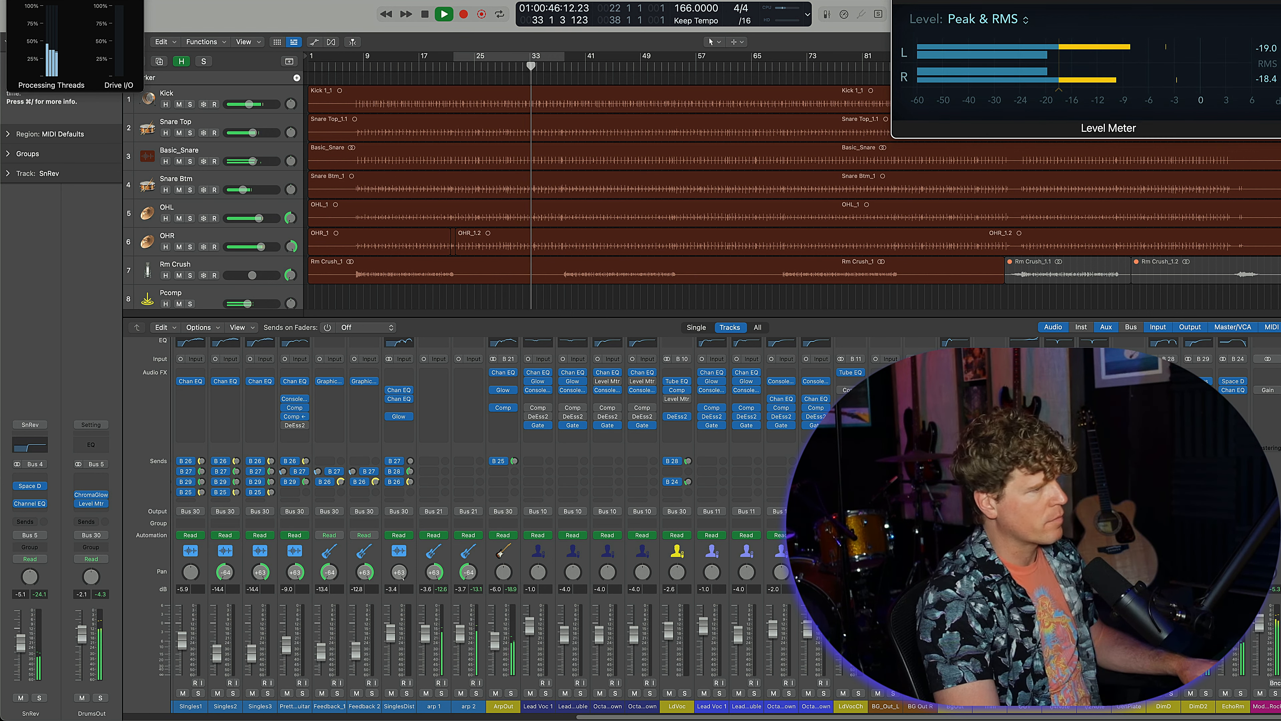
- Select the OUT channel, open its ChromaGlow and Compressor, and move both windows away from the track and mixer channels
left_click(1024, 706)
left_click(30, 459)
left_click(29, 476)
left_click(731, 203)
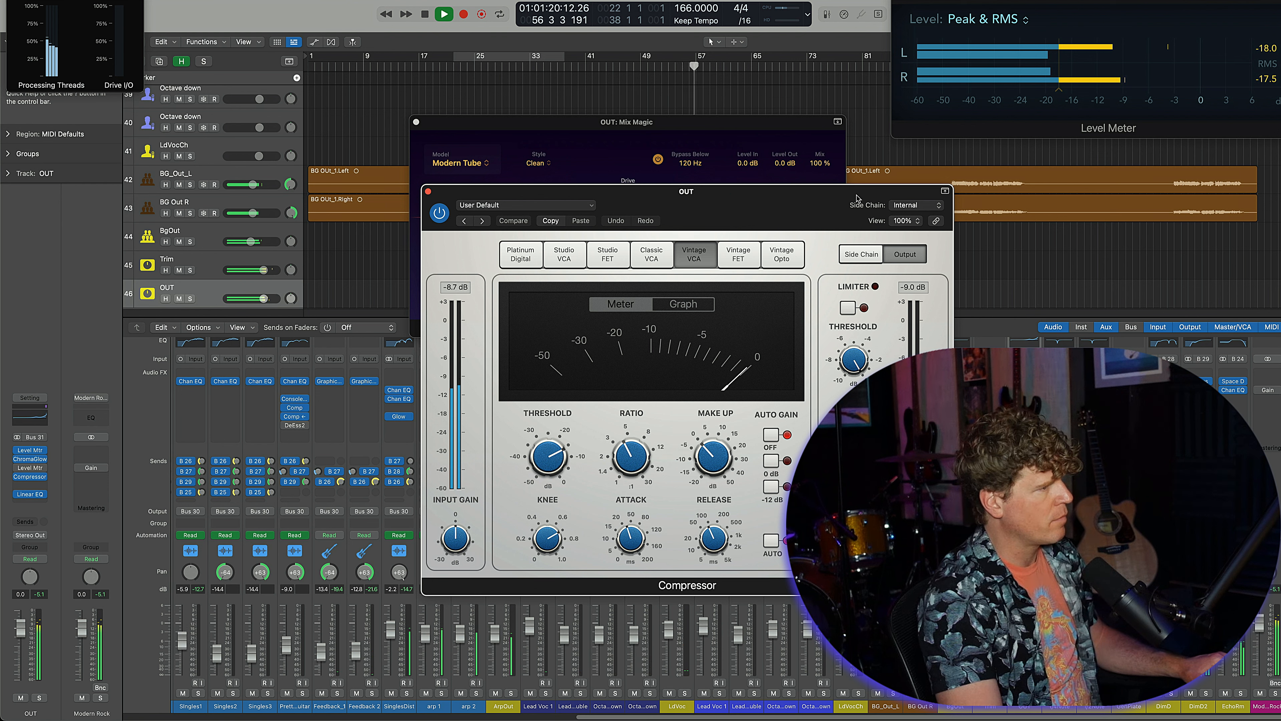
left_click_drag(702, 132, 1094, 130)
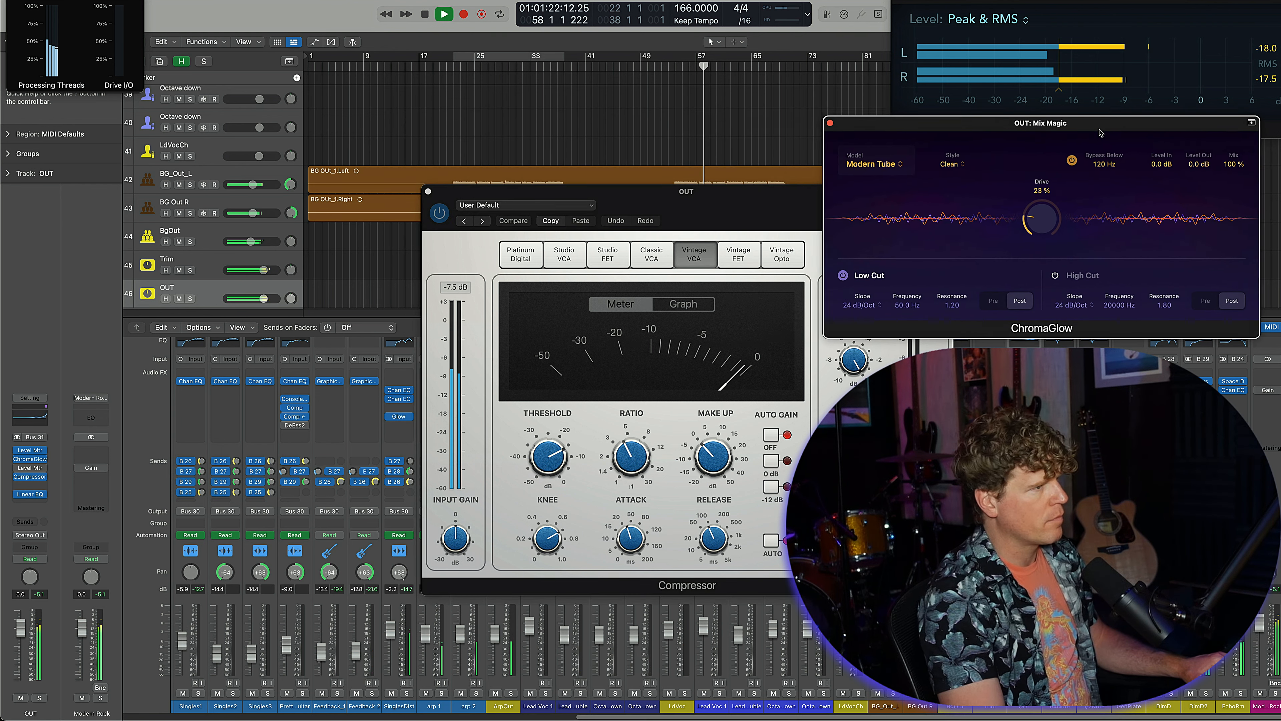
left_click_drag(689, 195, 1053, 308)
- Open the Space Designer reverb on the SnRev channel to view its settings, and close it
scroll(466, 454, "left", 20)
left_click(466, 381)
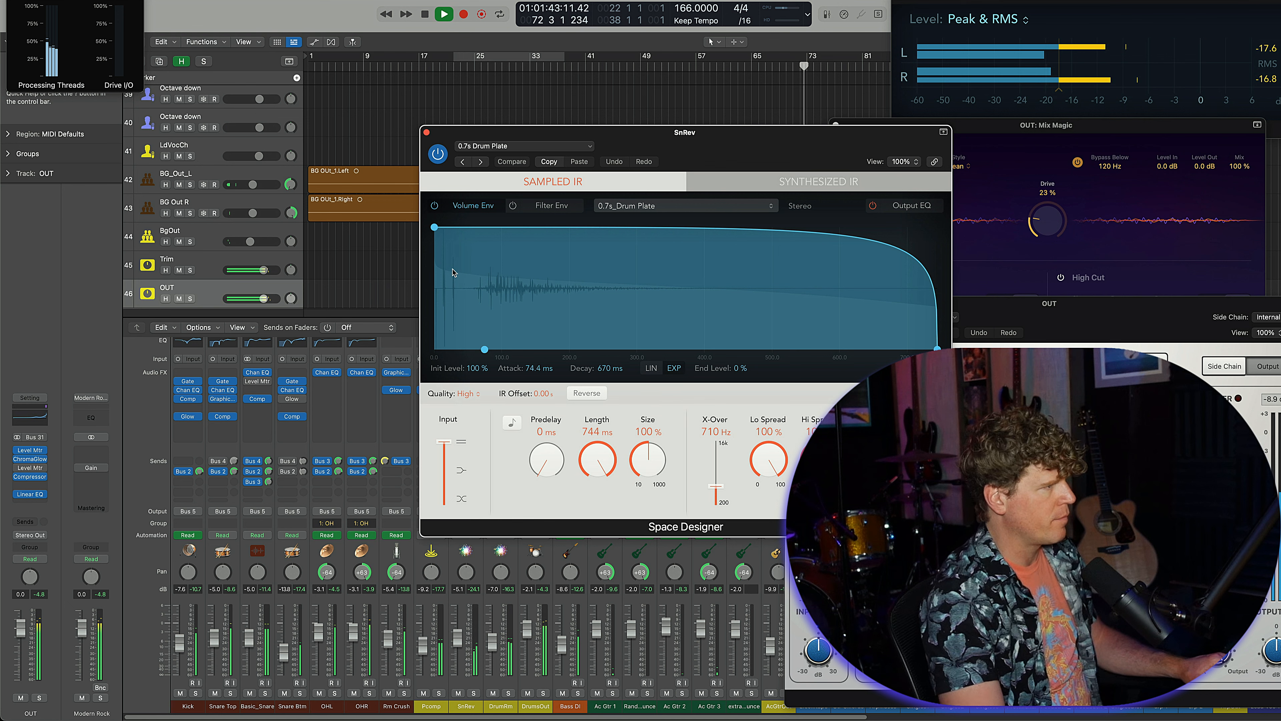
left_click(426, 133)
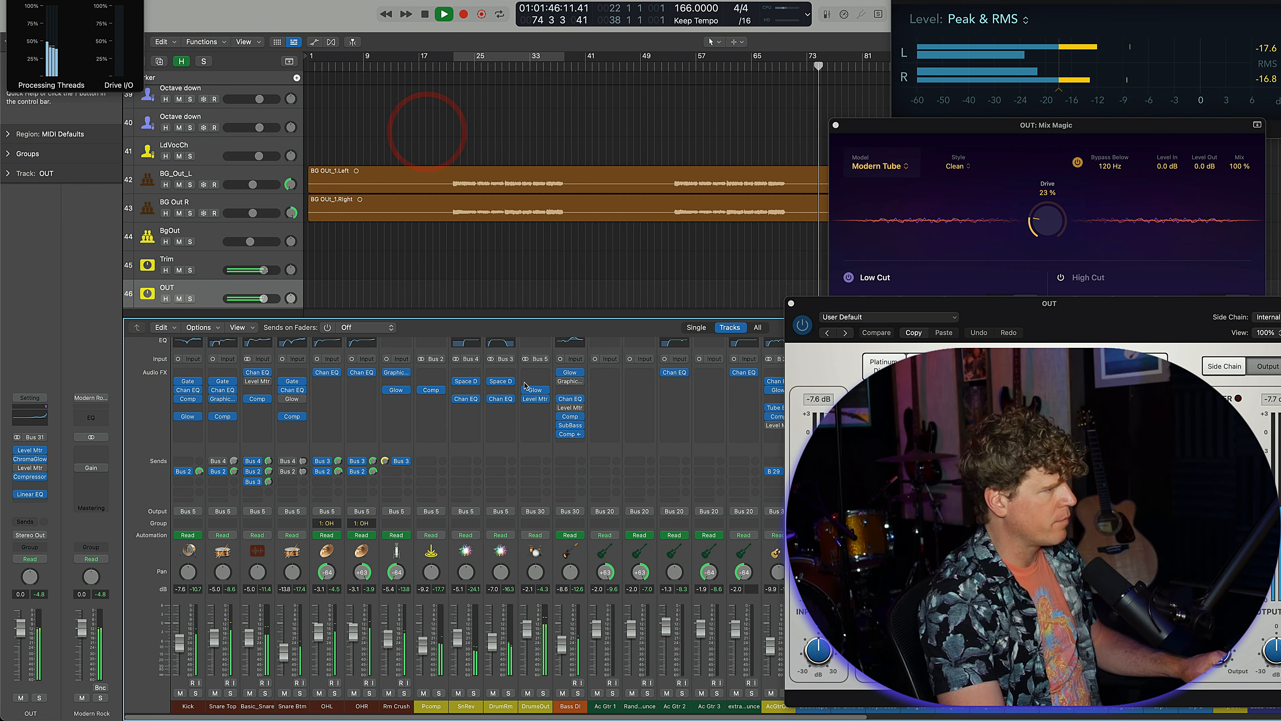
- Open the SubBass plug-in on the Bass DI channel to view it, and hide all plug-in windows
key("v")
left_click(570, 425)
key("v")
- Show the plug-in windows again to view the Vintage Tube EQ on the BgOut channel, and close that EQ
scroll(681, 461, "right", 20)
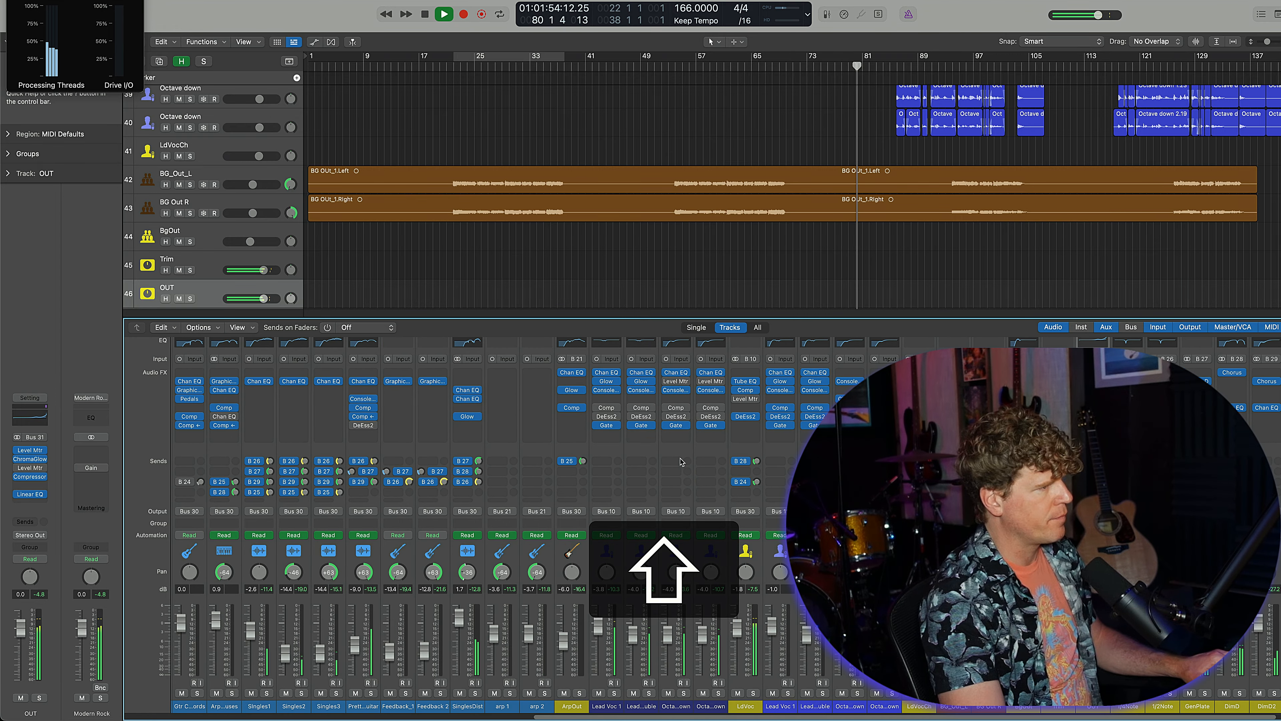
scroll(681, 461, "right", 2)
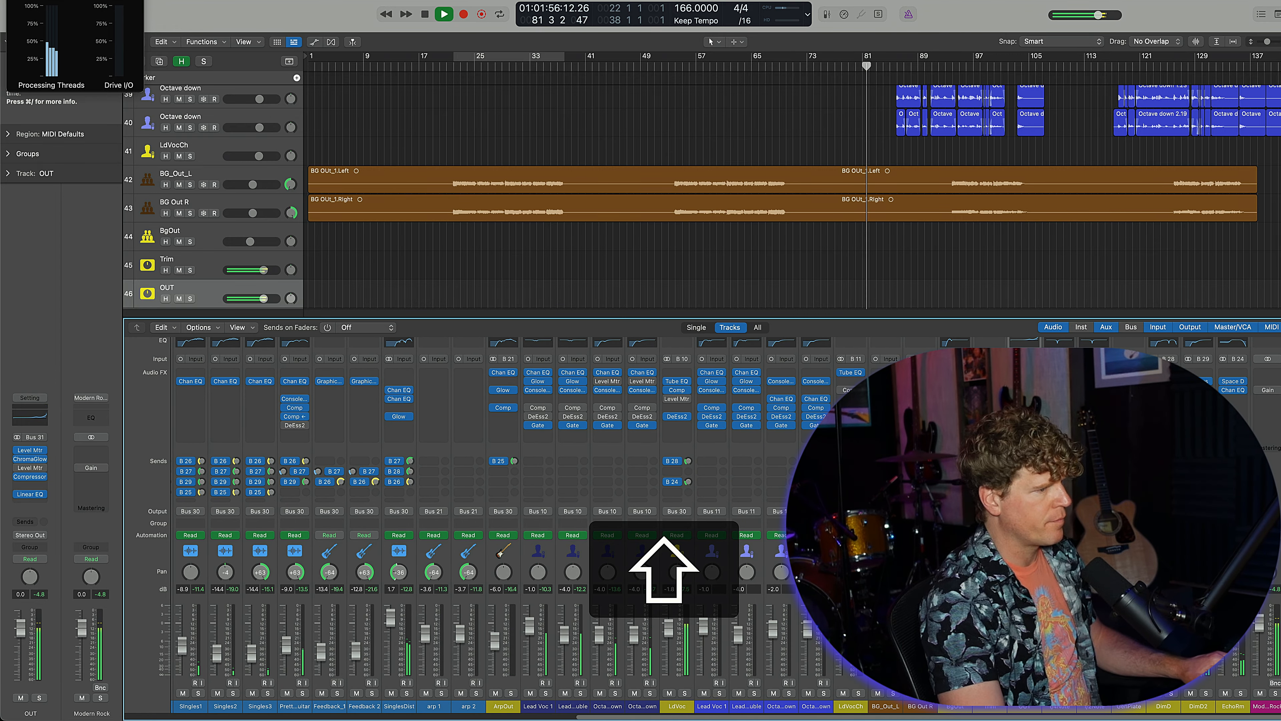
key("v")
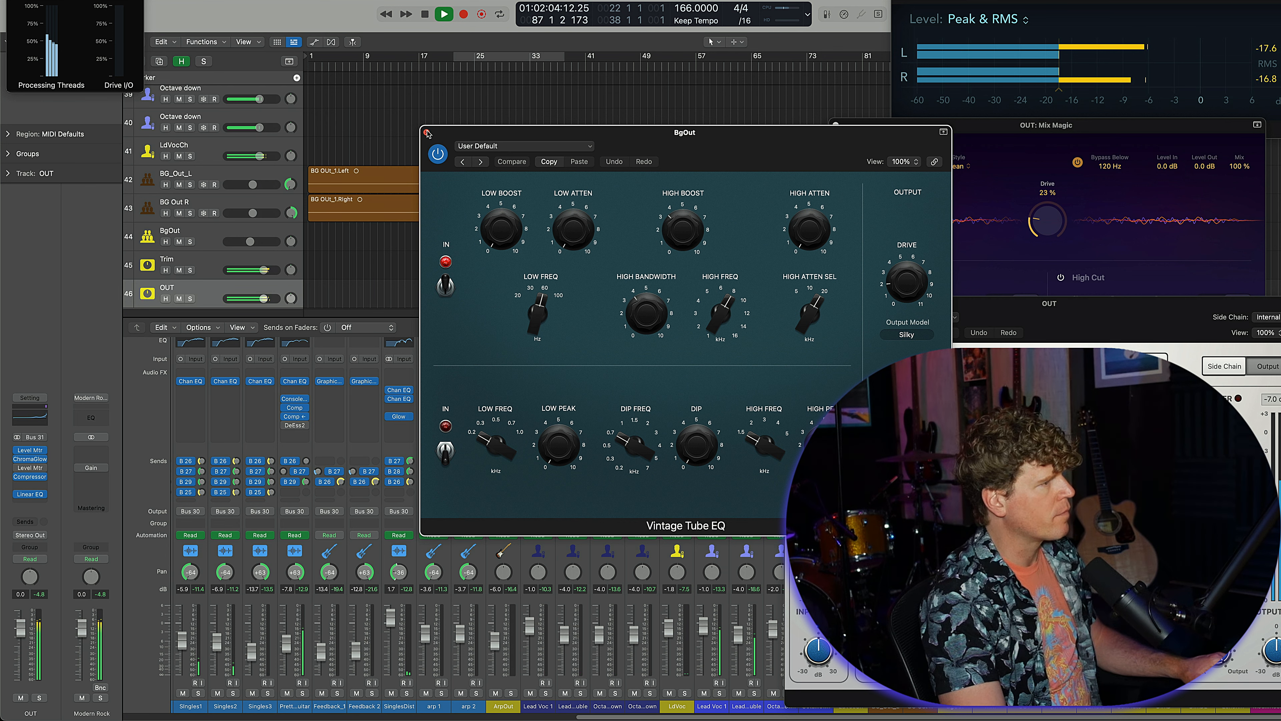
left_click(426, 131)
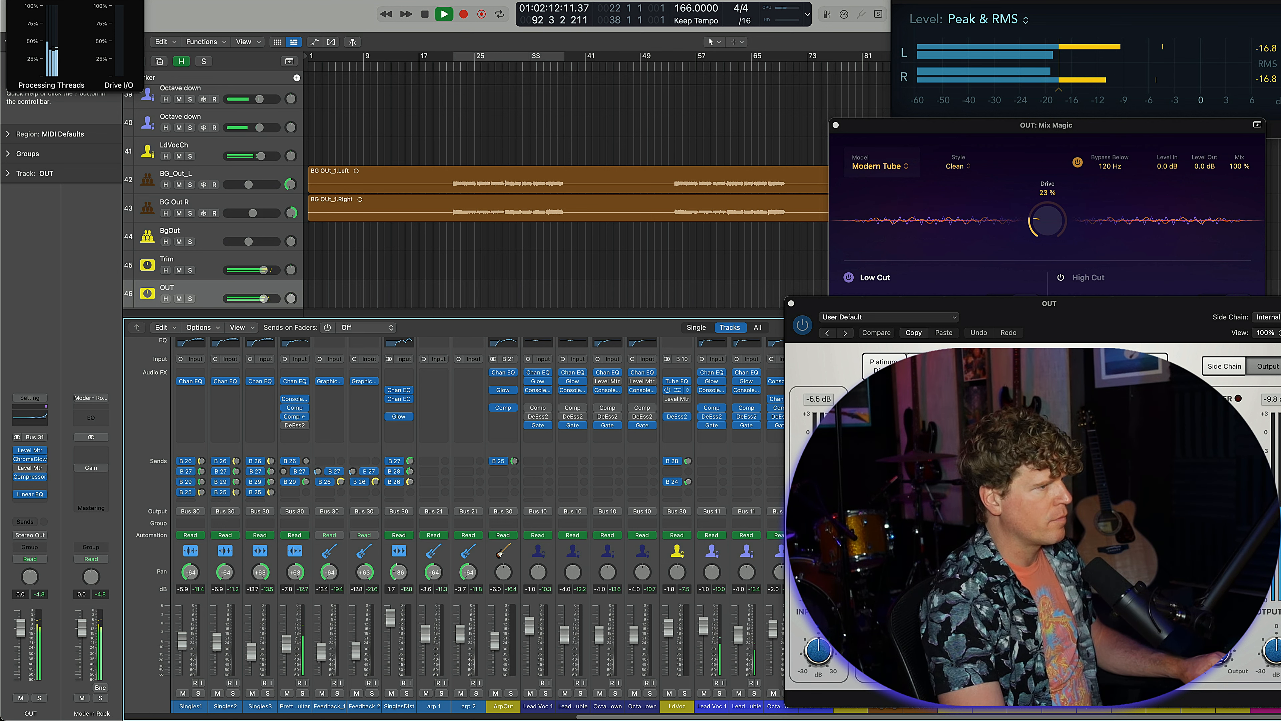
- Hide the plug-in windows and the mixer, and look over the guitar and vocal tracks in the arrangement
key("v")
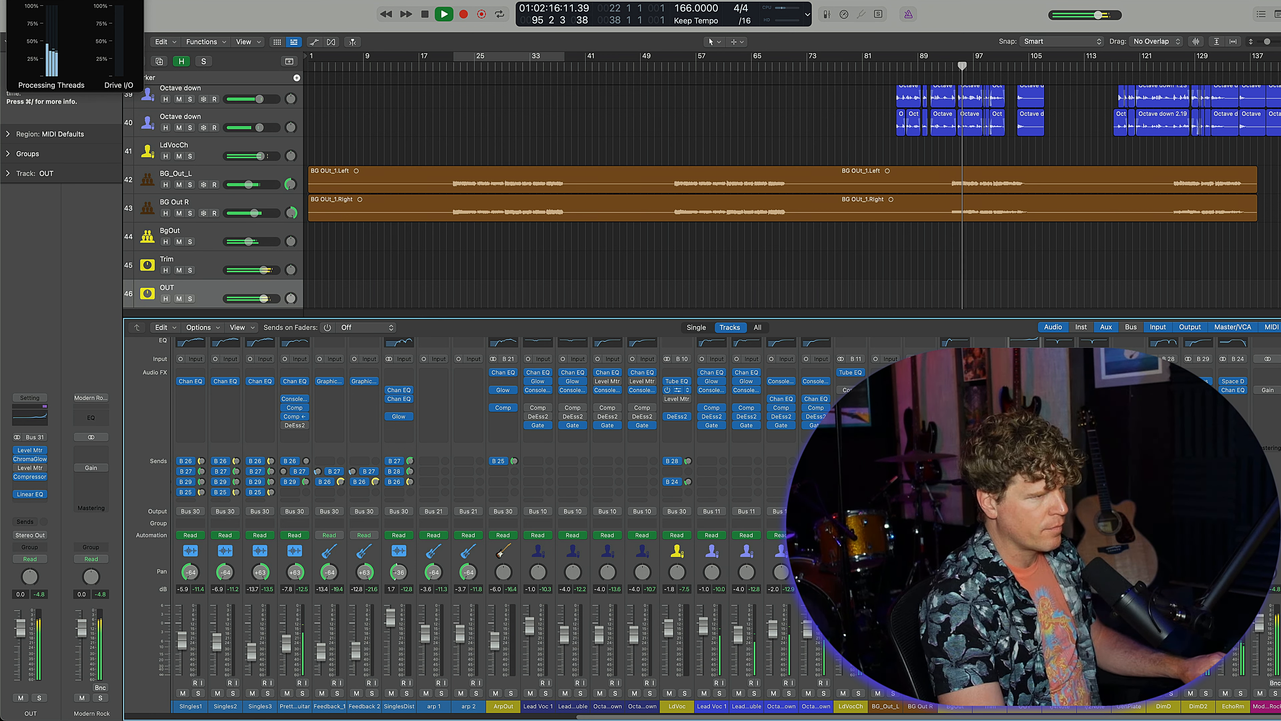
key("x")
scroll(777, 466, "down", 5)
scroll(777, 466, "down", 2)
scroll(777, 466, "up", 3)
scroll(777, 466, "up", 4)
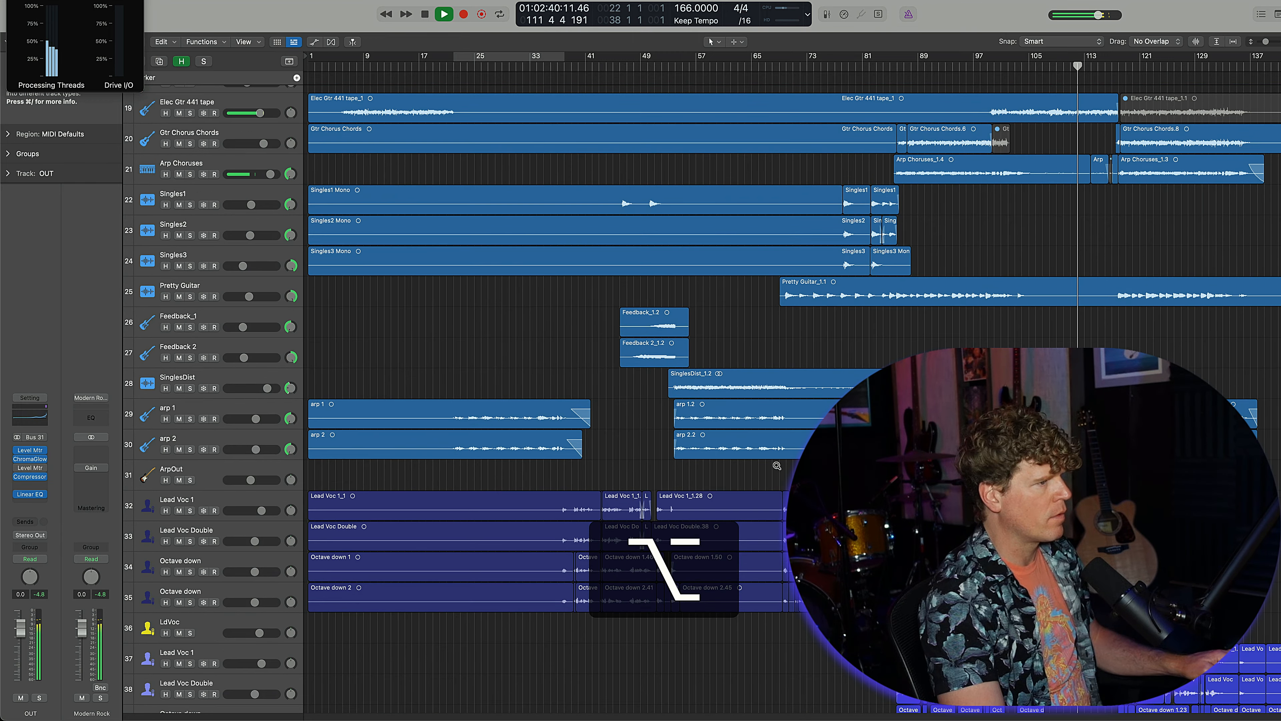
- Look over all tracks in the arrangement, from the drums down to the OUT bus, during playback, and stop the song
scroll(777, 468, "up", 7)
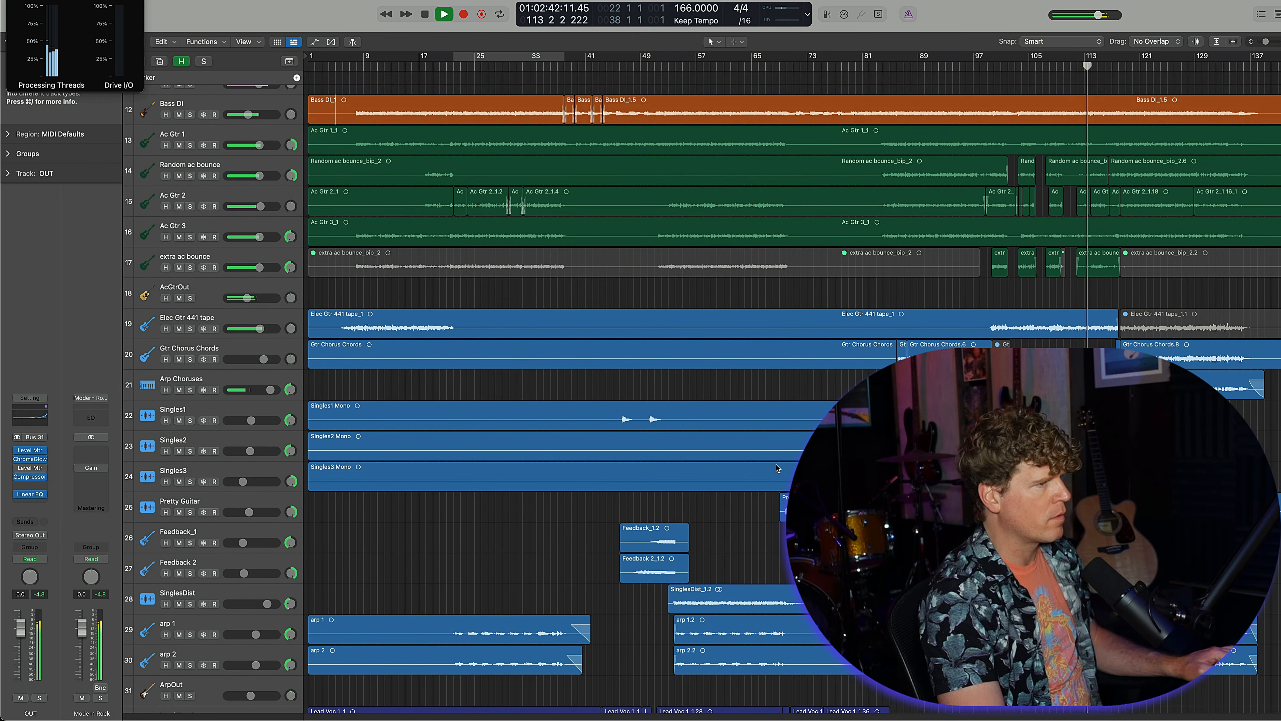
scroll(777, 467, "up", 8)
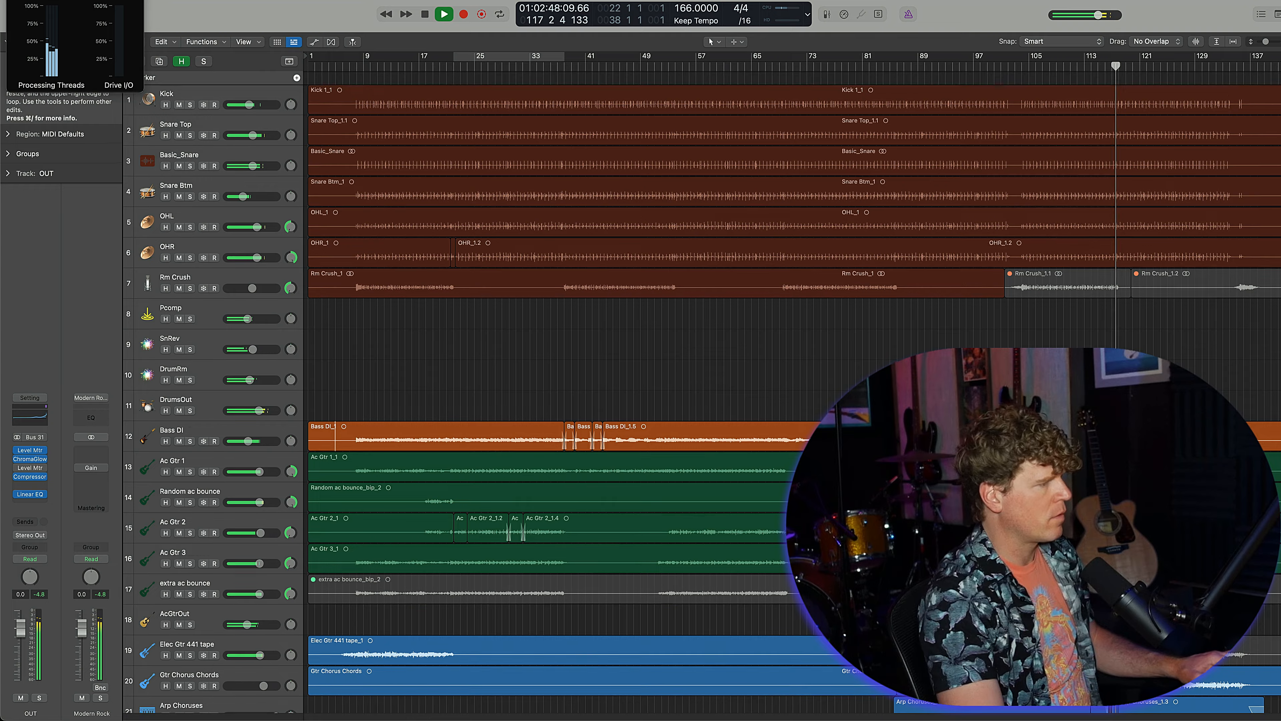
scroll(777, 467, "down", 5)
scroll(777, 468, "down", 4)
scroll(776, 468, "down", 15)
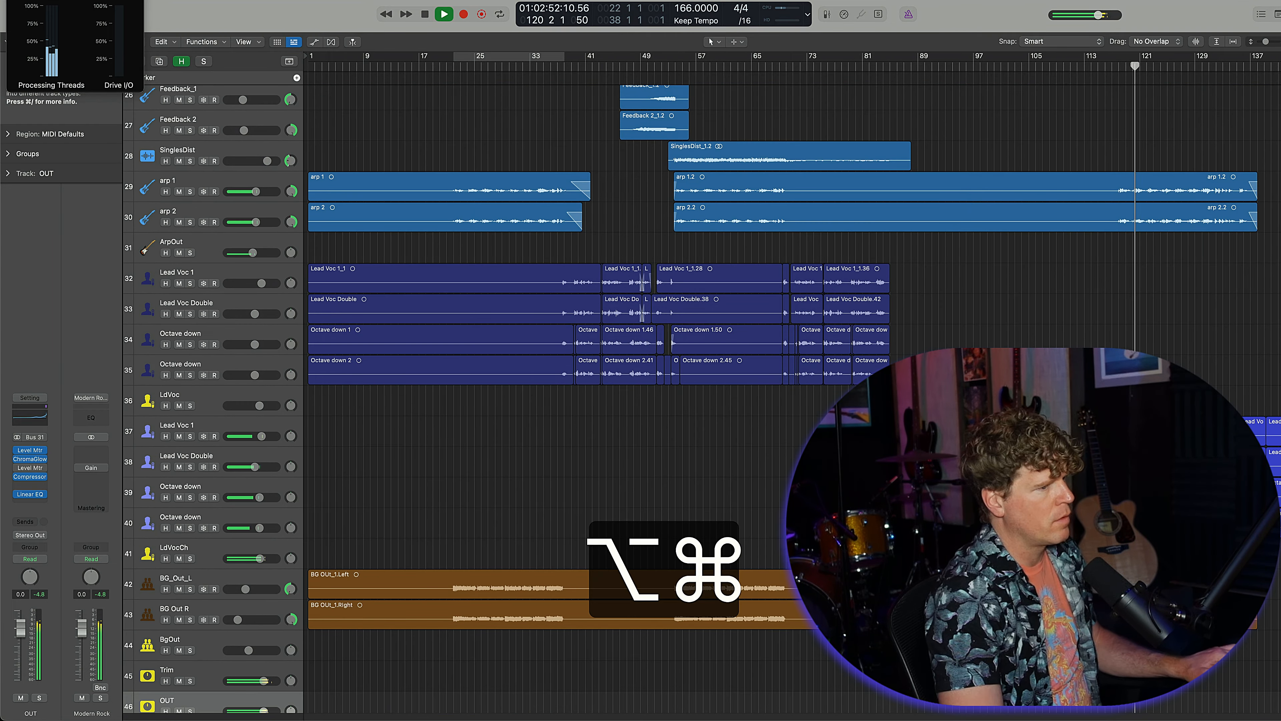
scroll(777, 399, "down", 2)
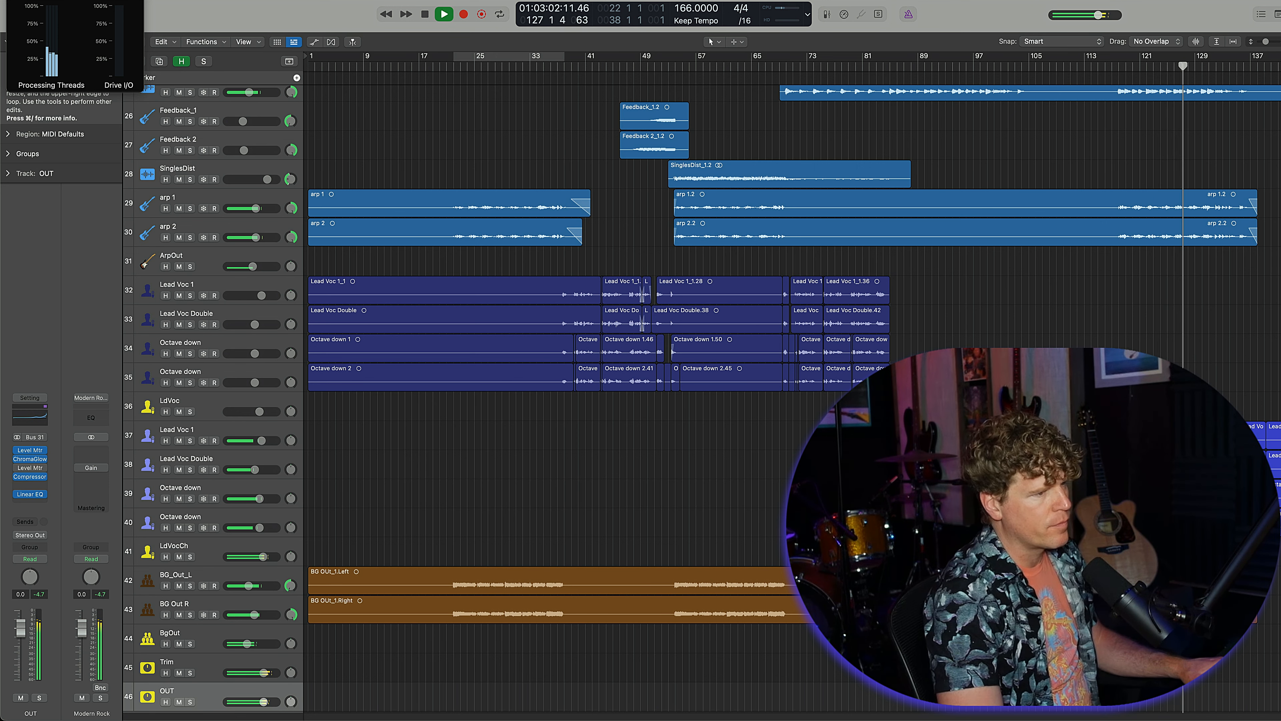
scroll(792, 384, "up", 7)
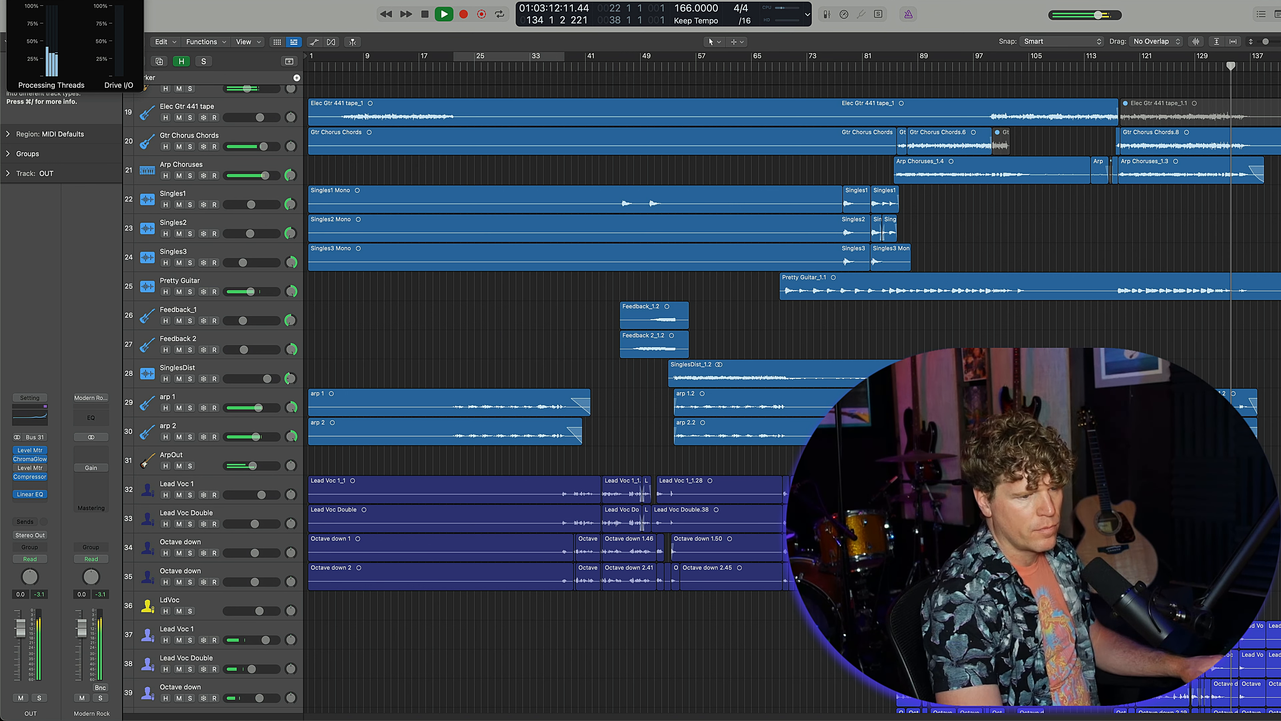
key("space")
- Show the mixer, select the DrumsOut channel, and move the Performance Meter window aside
scroll(792, 383, "up", 18)
key("x")
left_click(536, 706)
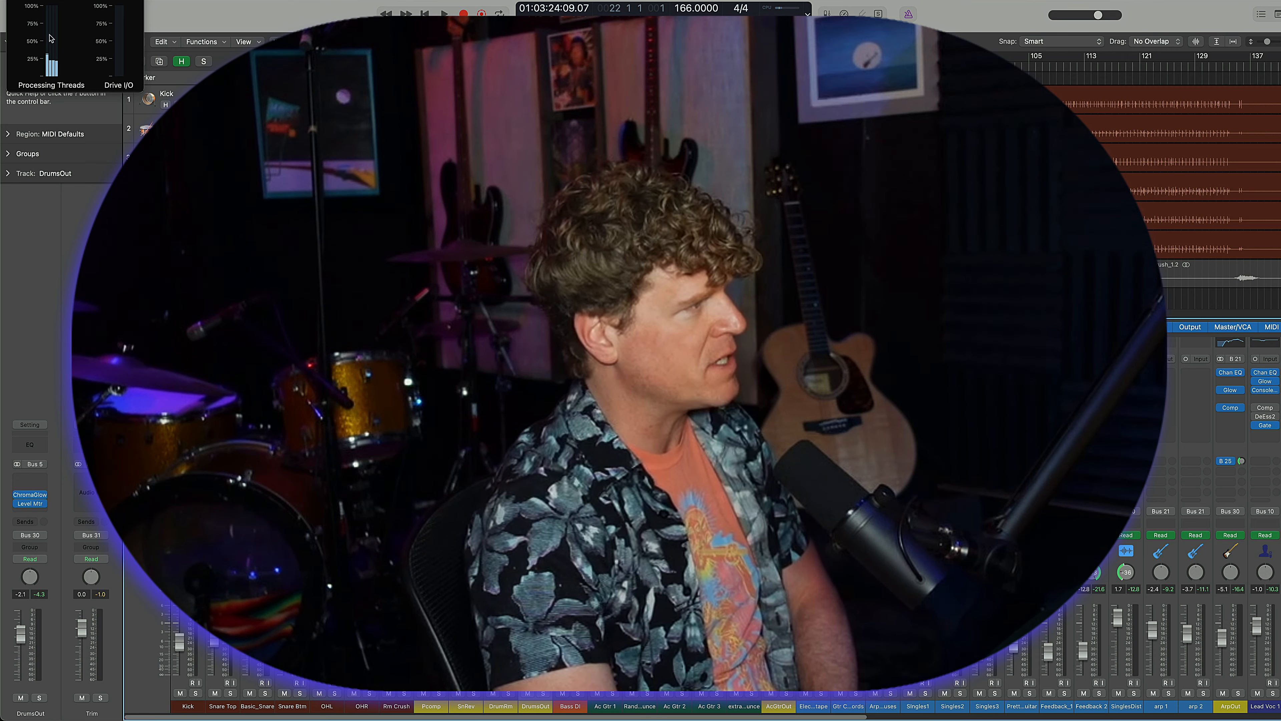
left_click_drag(31, 2, 65, 2)
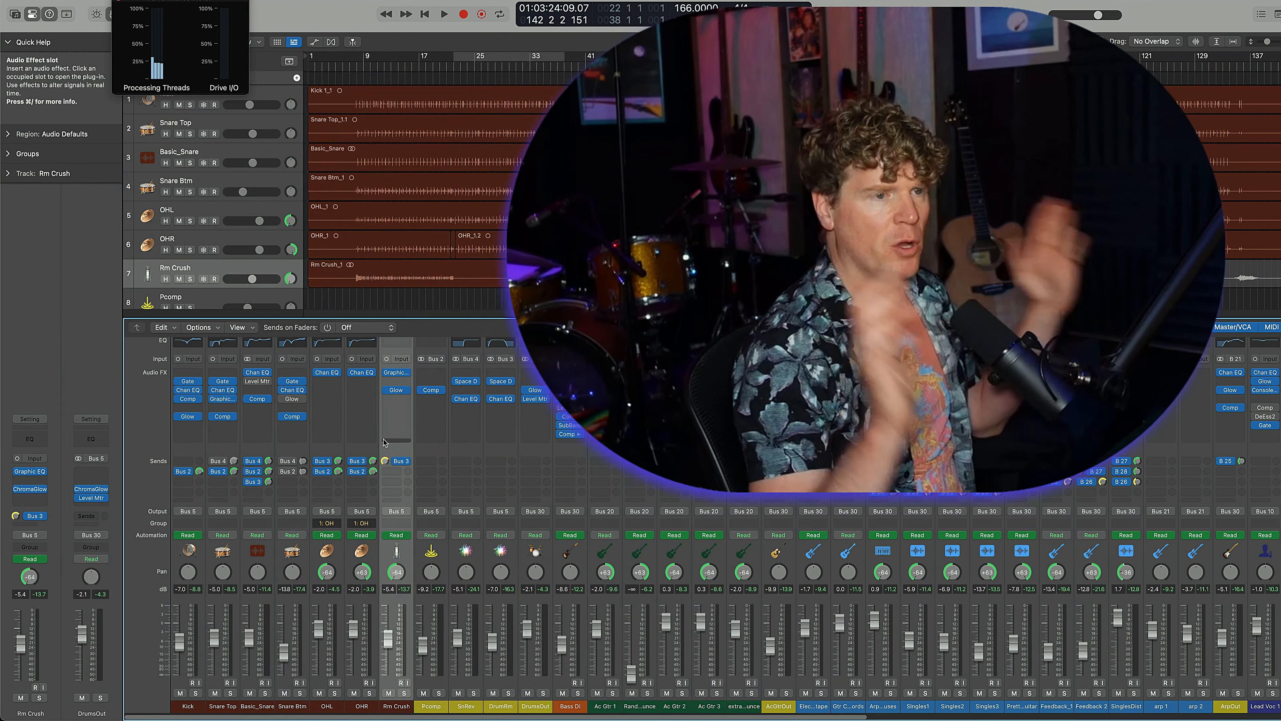
- Open the Level Meter, ChromaGlow, Compressor and Linear Phase EQ on the OUT channel to view their settings
scroll(444, 543, "right", 5)
scroll(444, 542, "right", 14)
left_click(1024, 373)
left_click(1024, 381)
left_click(1024, 399)
mouse_move(349, 260)
left_mouse_down()
mouse_move(376, 262)
mouse_move(365, 287)
mouse_move(355, 266)
left_mouse_up()
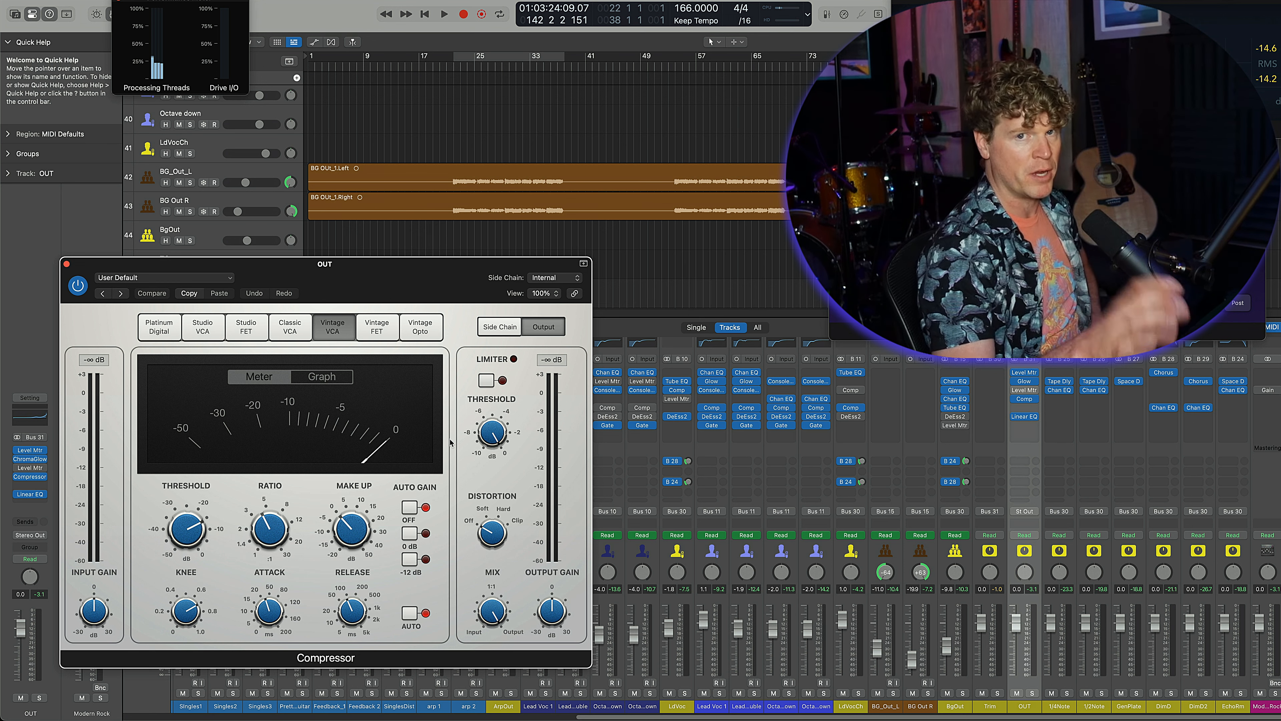
left_click(1029, 418)
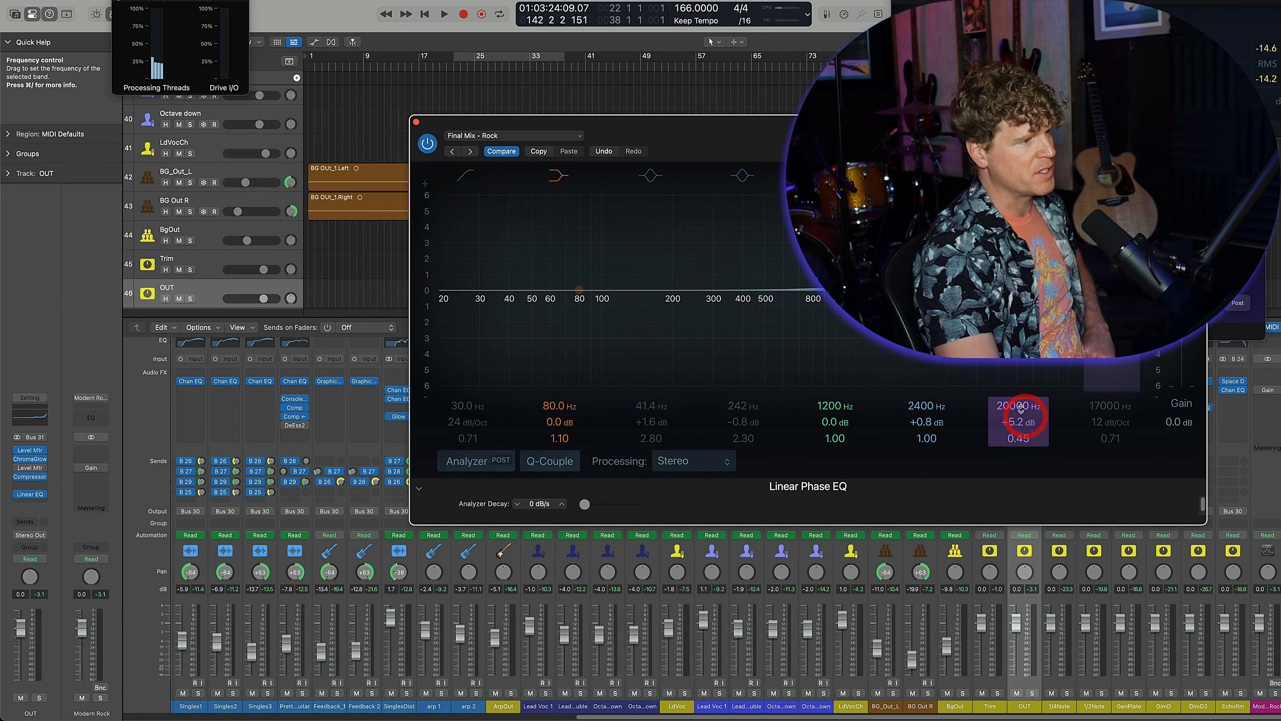
left_click_drag(1081, 121, 708, 121)
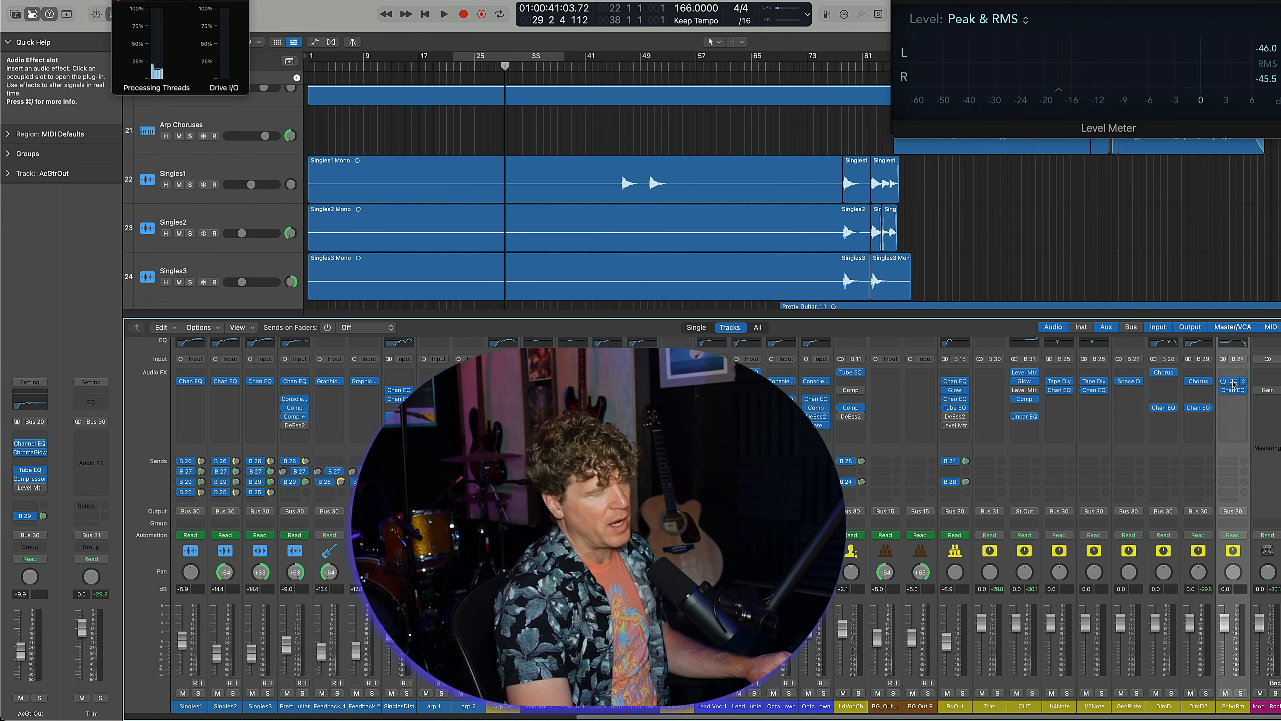
- View the Space Designer reverb on the EchoRm channel, and bring up the plug-in list of its empty effect slot
left_click(1233, 382)
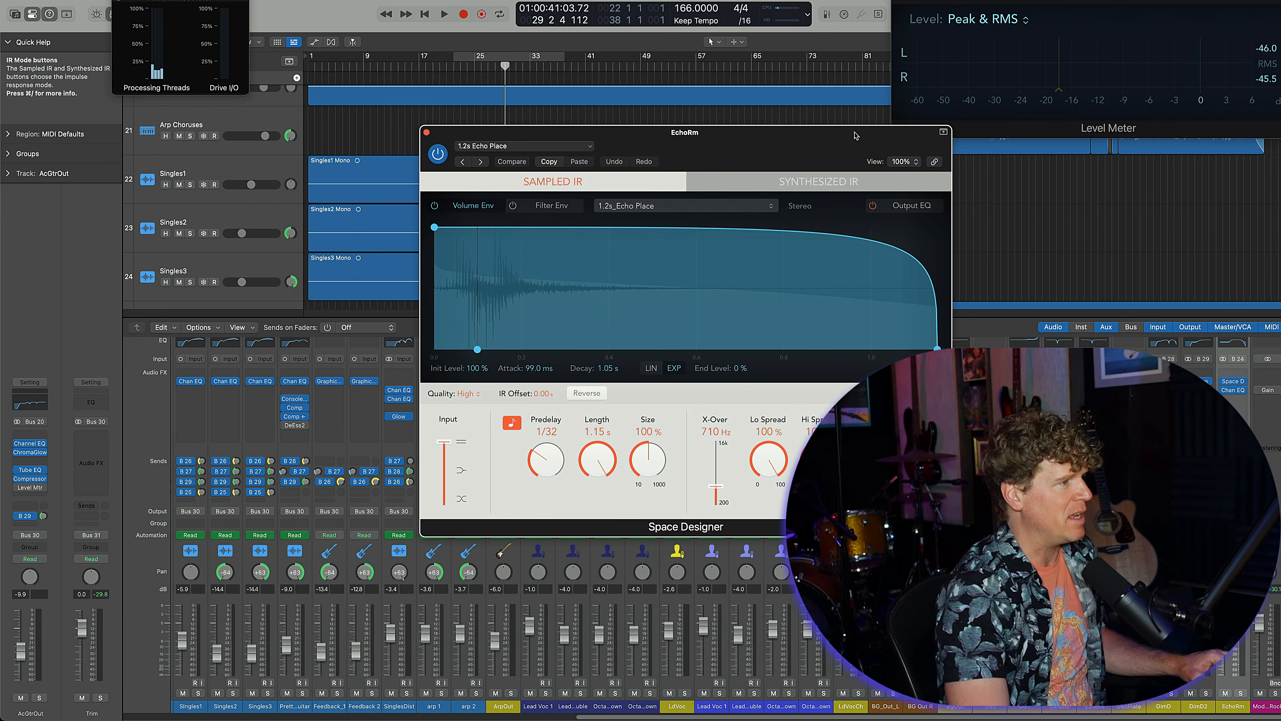
left_click_drag(856, 136, 730, 52)
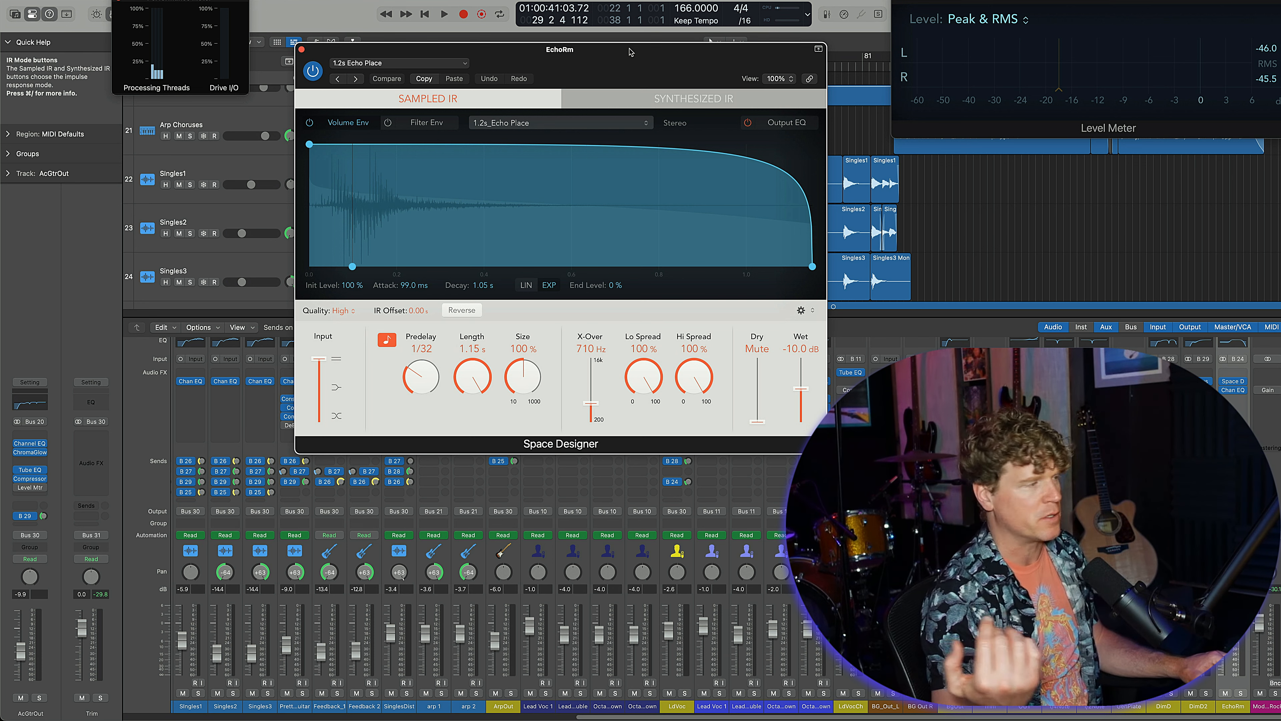
left_click_drag(550, 65, 550, 68)
left_click_drag(317, 54, 313, 32)
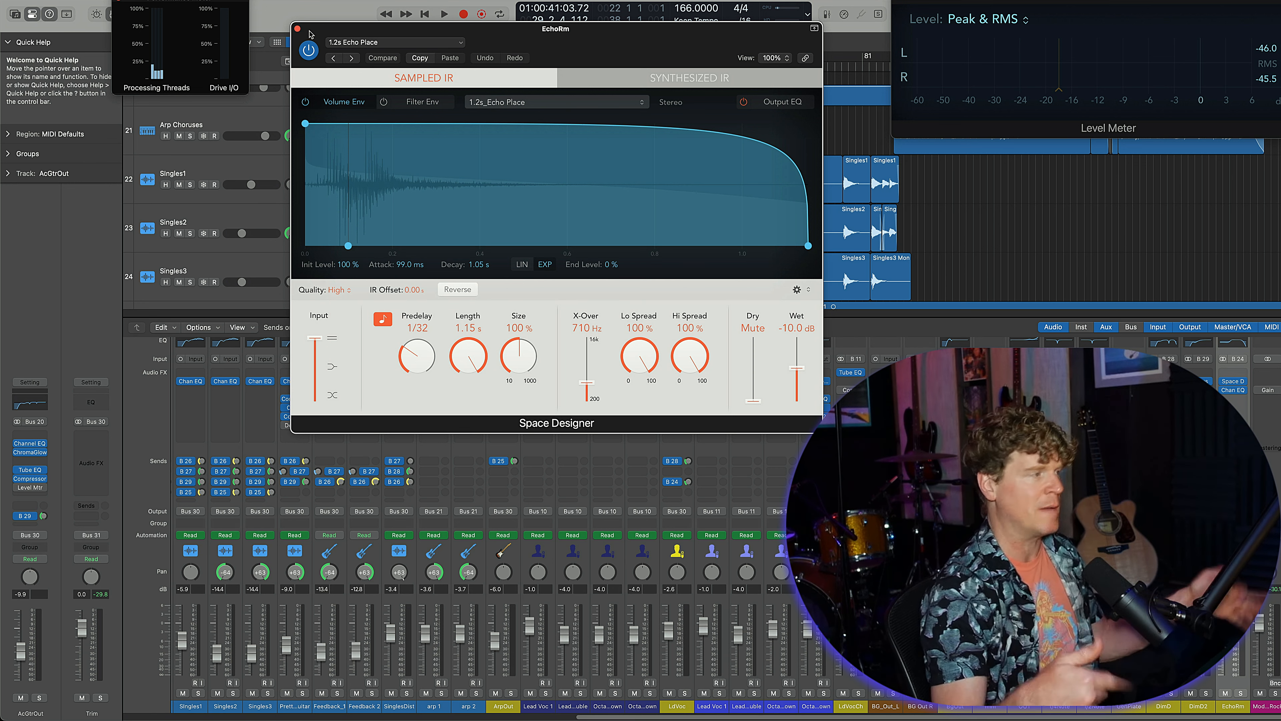
left_click(395, 42)
left_click(1240, 371)
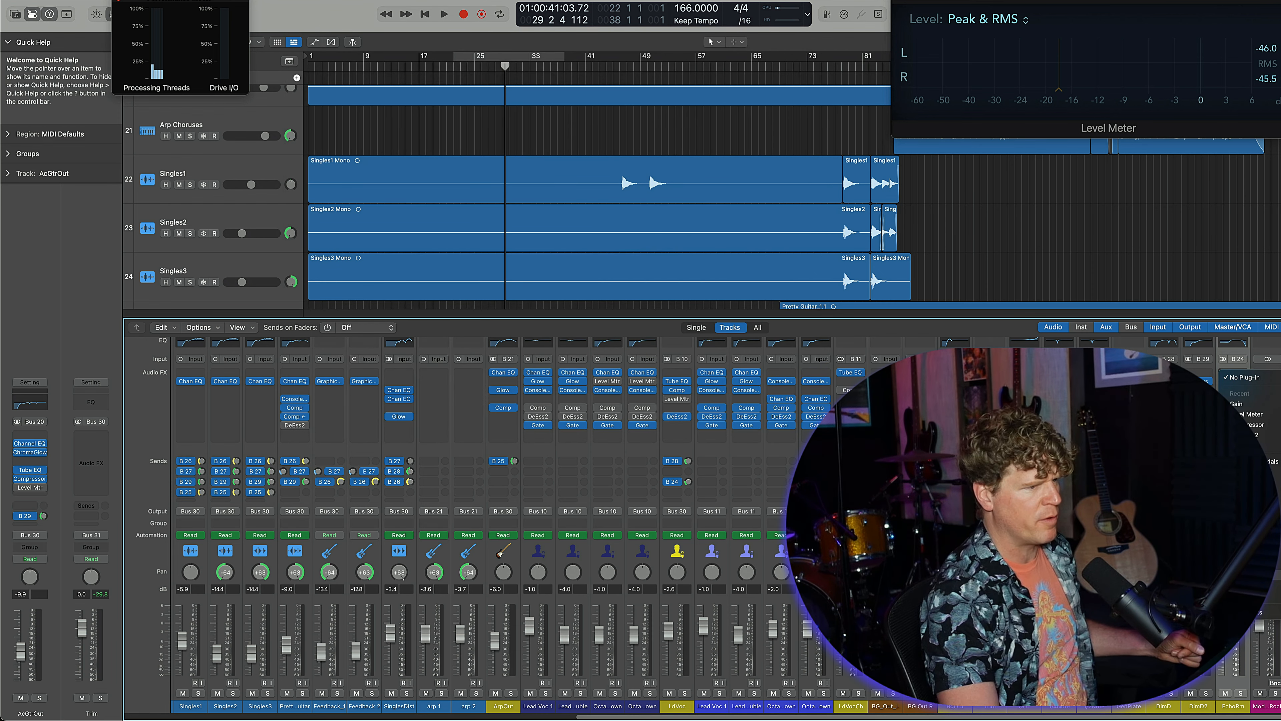
left_click(1277, 574)
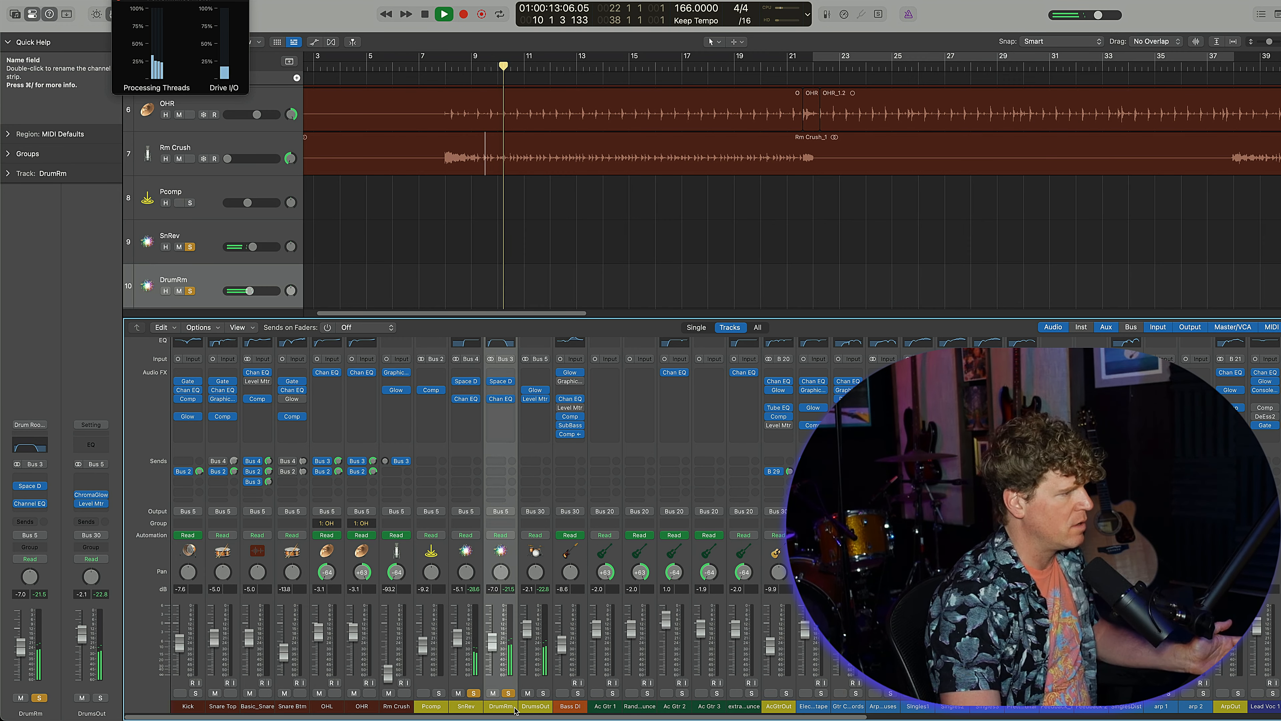
- Turn off the solo on the SnRev channel and stop playback
left_click(474, 694)
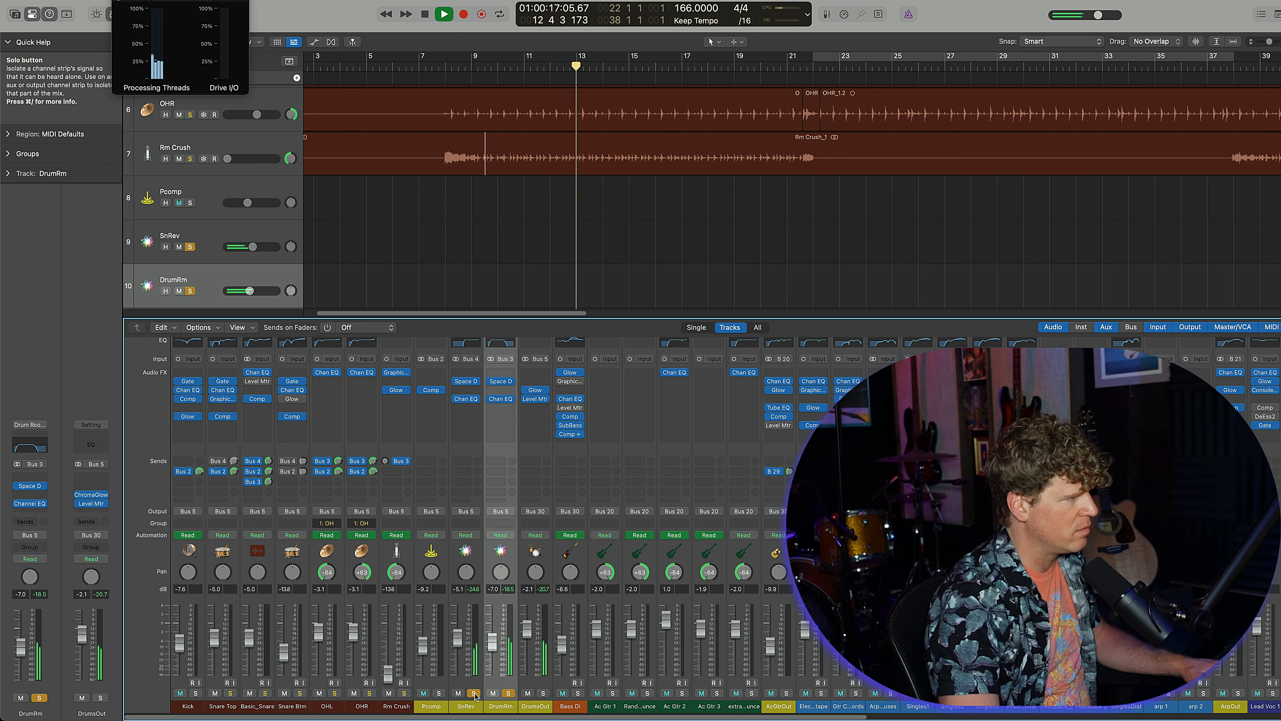
key("space")
- Play the song from the verse vocal entry around bar 37 with the mixer shown
left_click(552, 206)
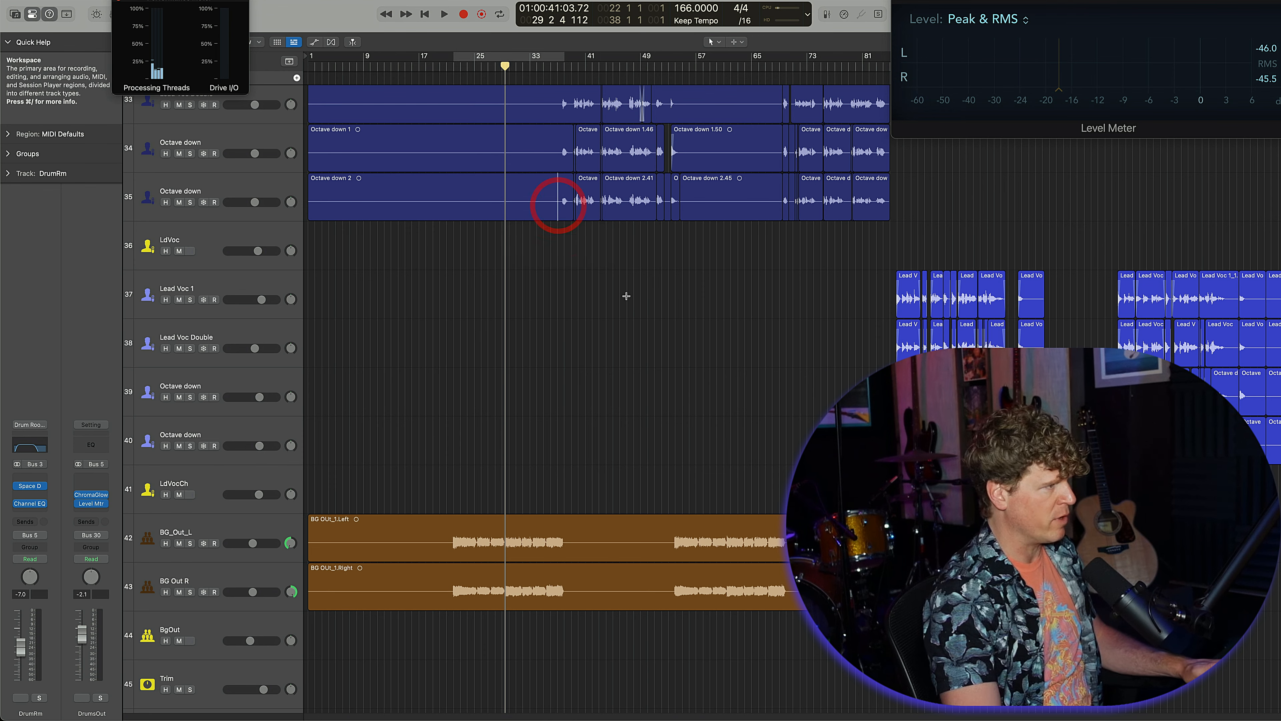
key("space")
key("x")
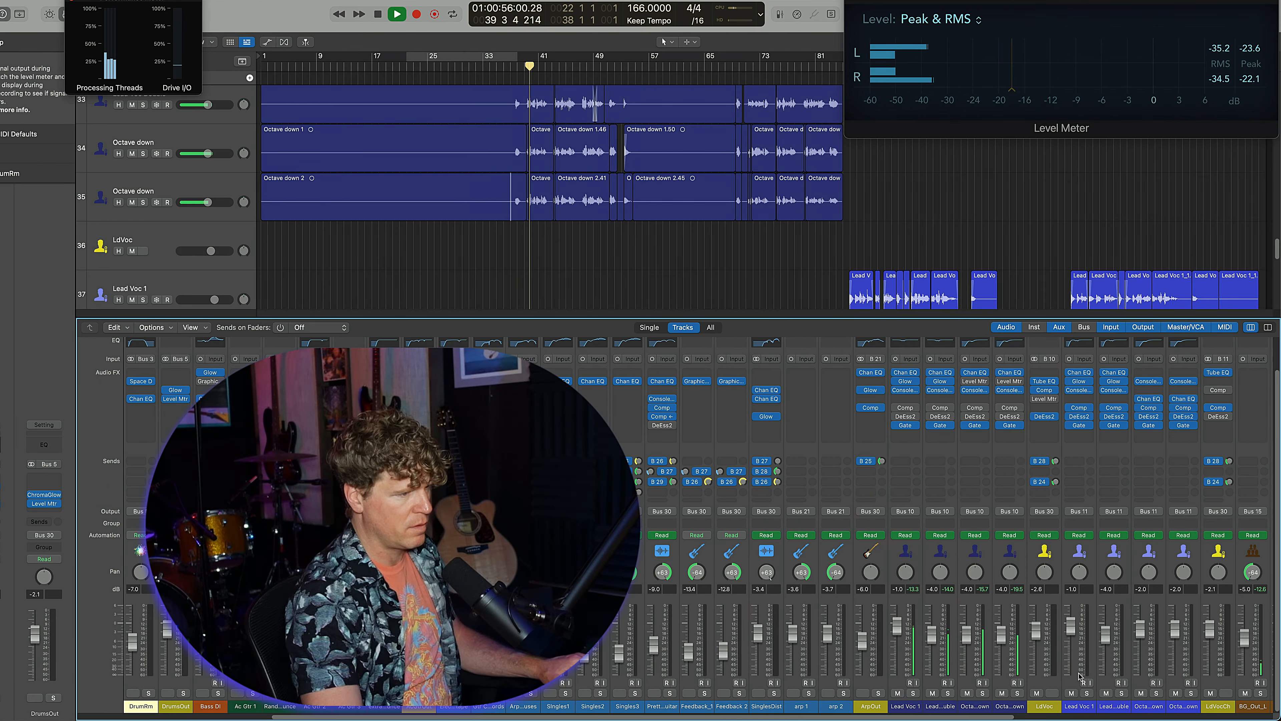
- Select the 1/4Note and 1/2Note channels, and open the Tape Delay on each to view its settings
scroll(1079, 676, "right", 10)
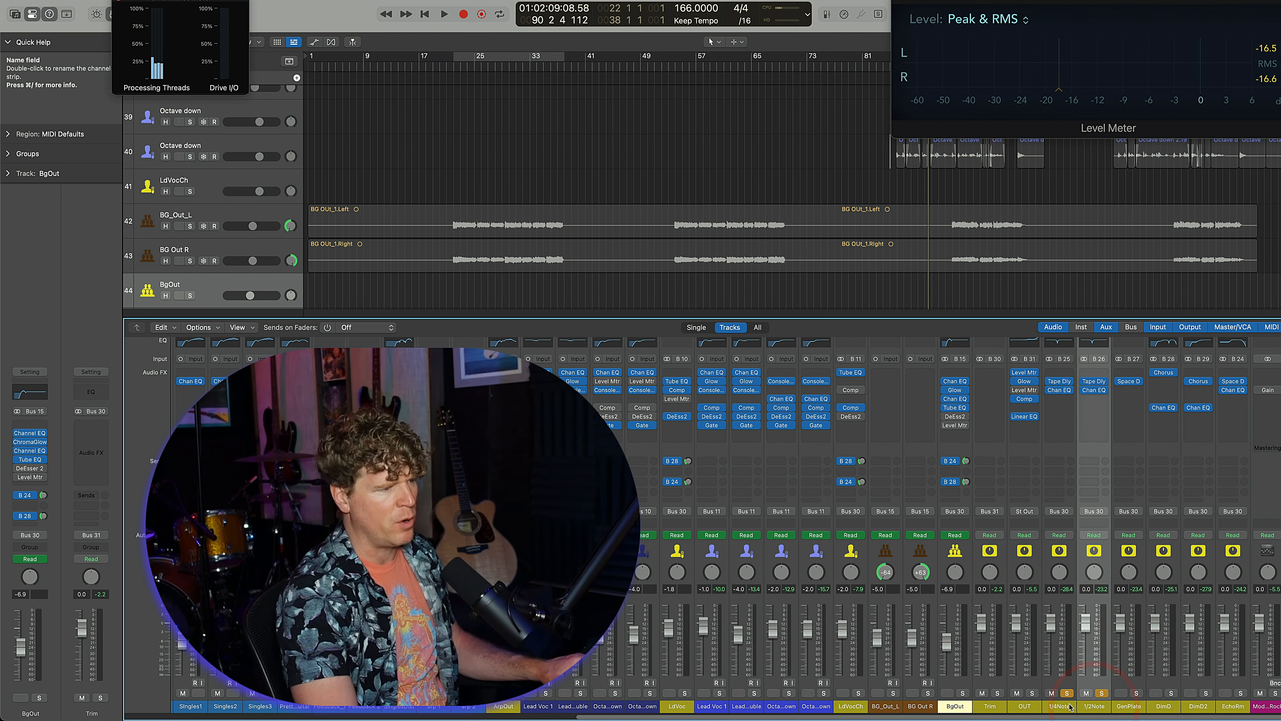
left_click(1010, 706)
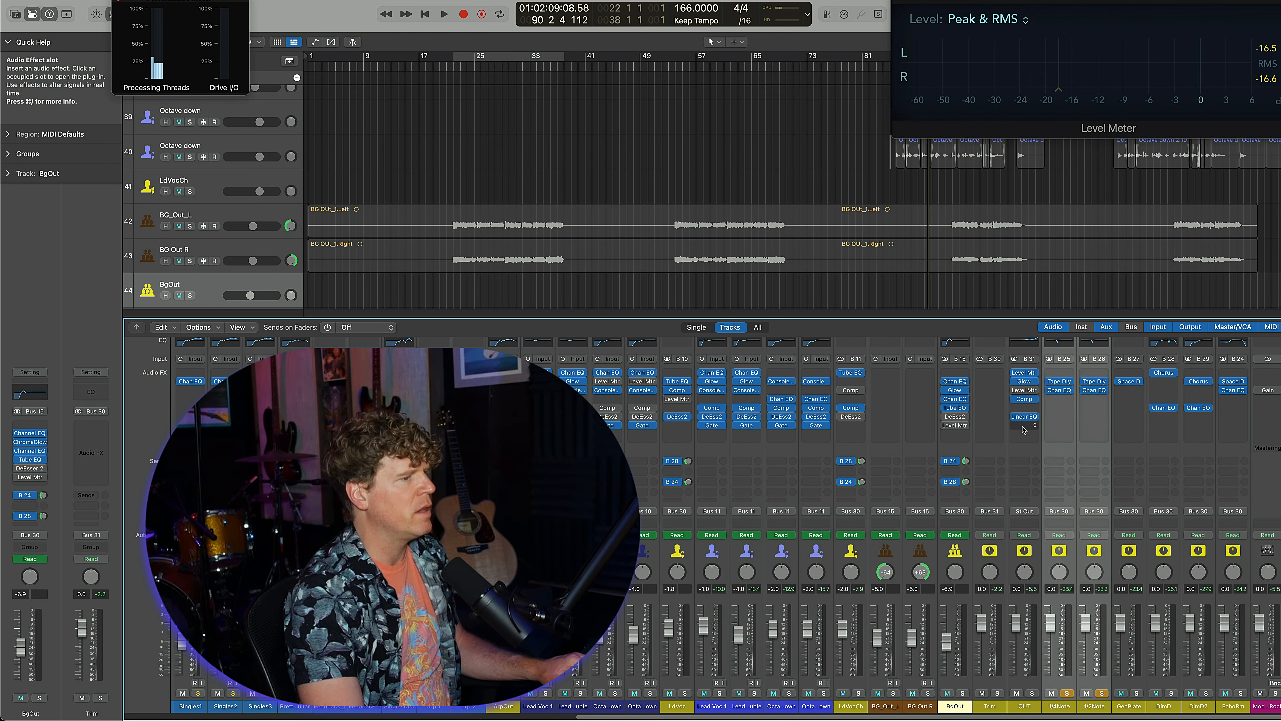
left_click(1061, 381)
left_click(1096, 381)
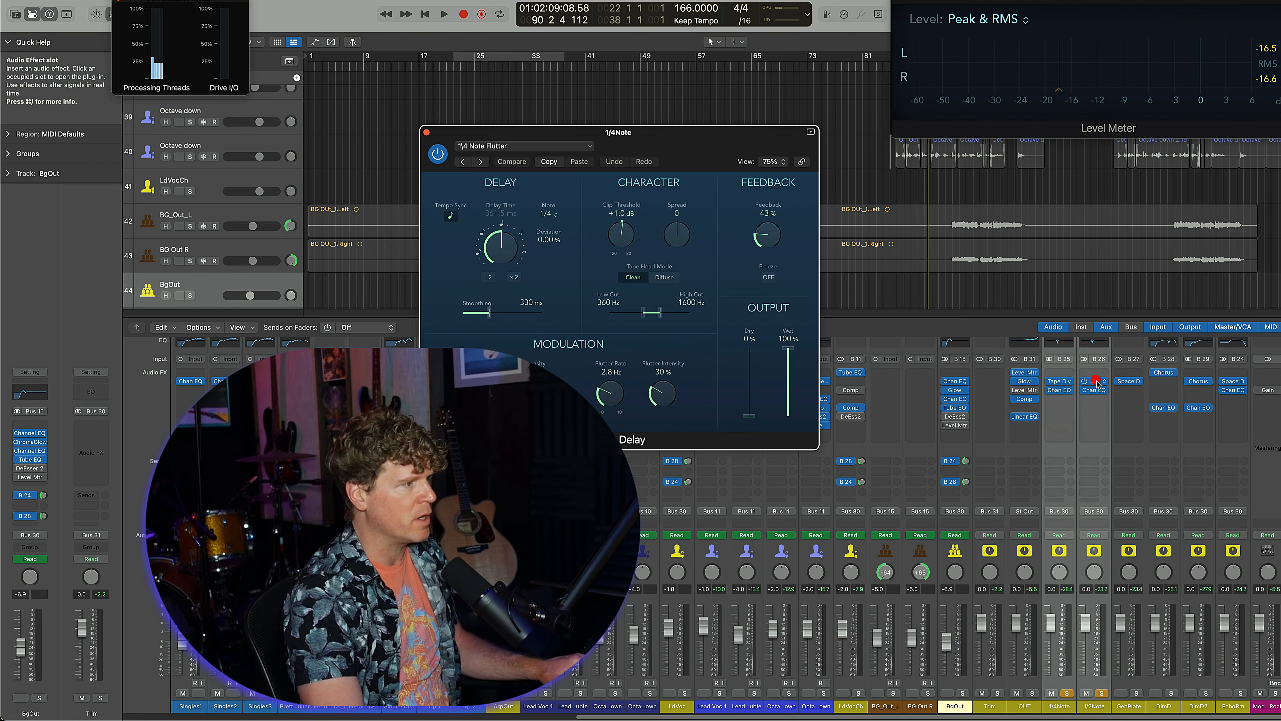
left_click(427, 133)
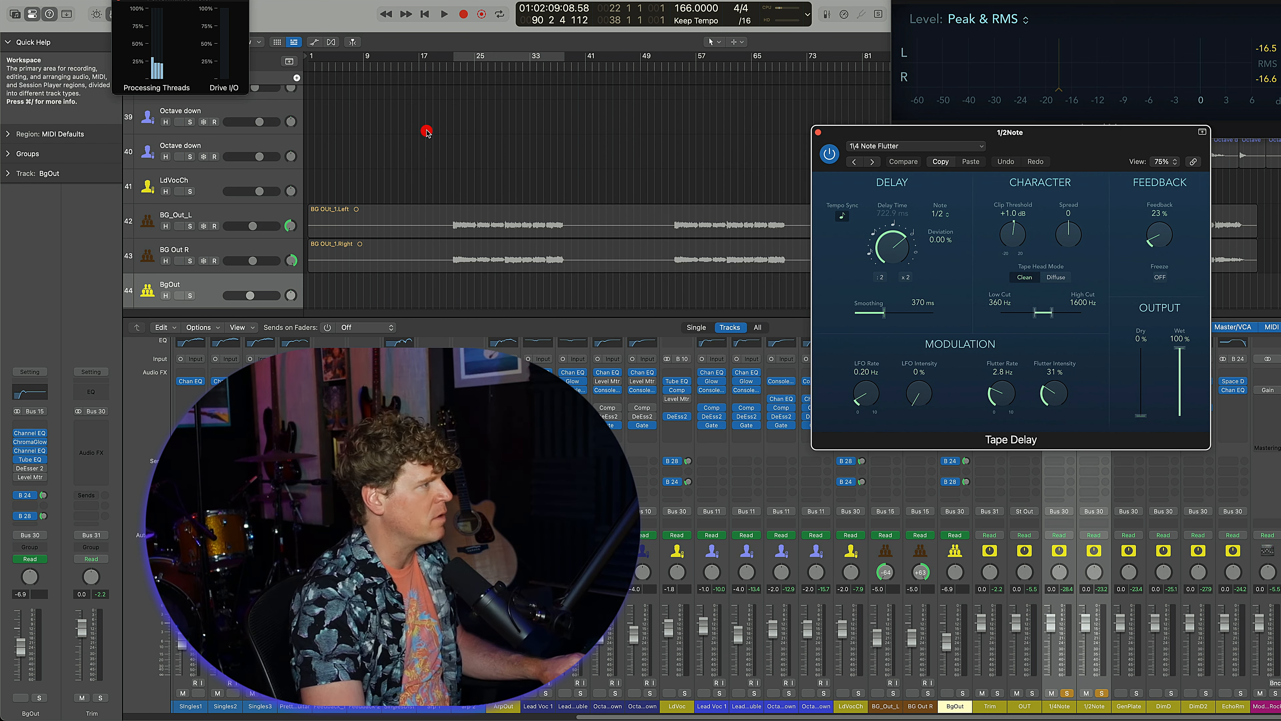
left_click(818, 133)
- Play the song with the 1/4Note and 1/2Note Tape Delay windows placed side by side
left_click(793, 261)
key("space")
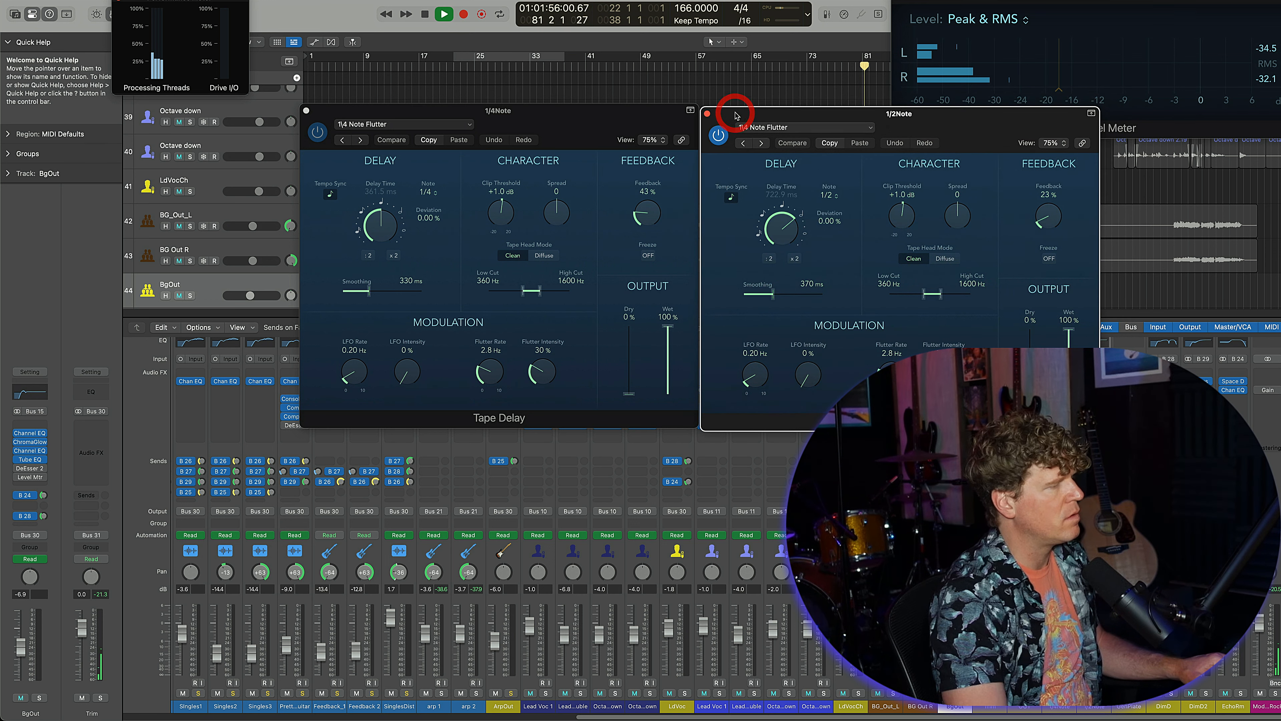
left_click_drag(732, 114, 742, 109)
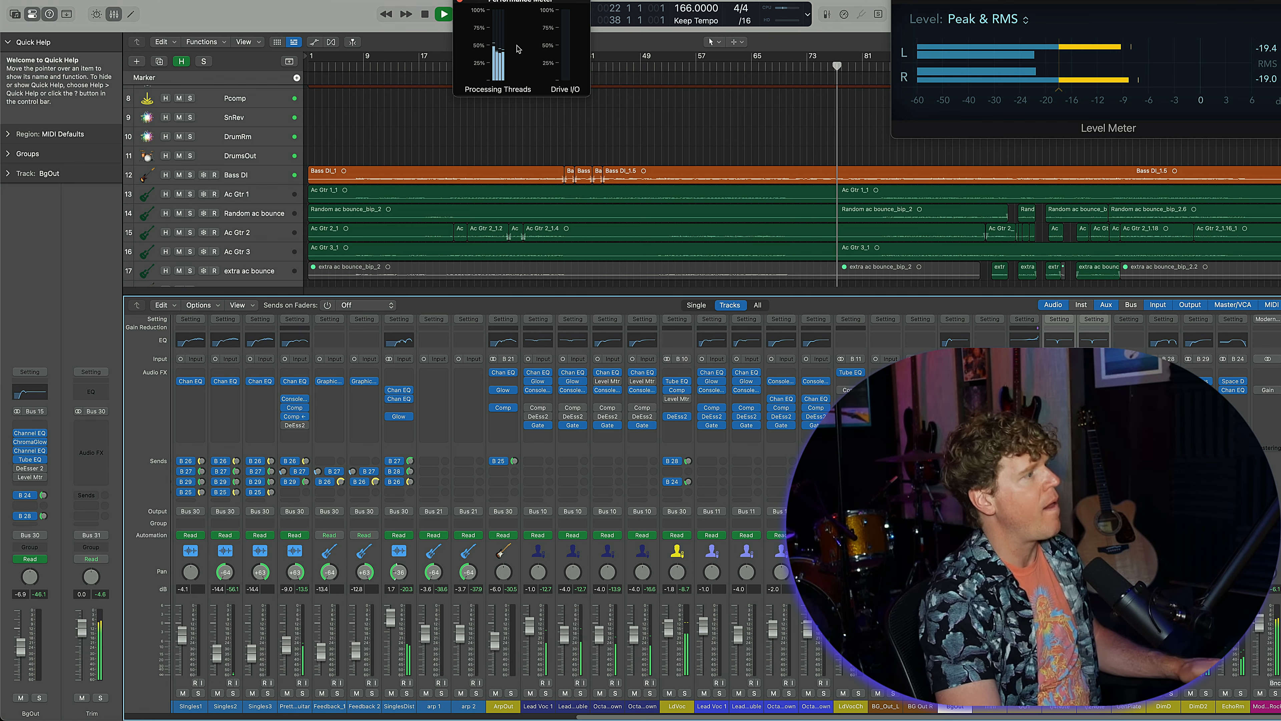
- Stop playback, look over the compact track list, and hide the mixer to enlarge the arrangement view
key("space")
scroll(674, 173, "down", 3)
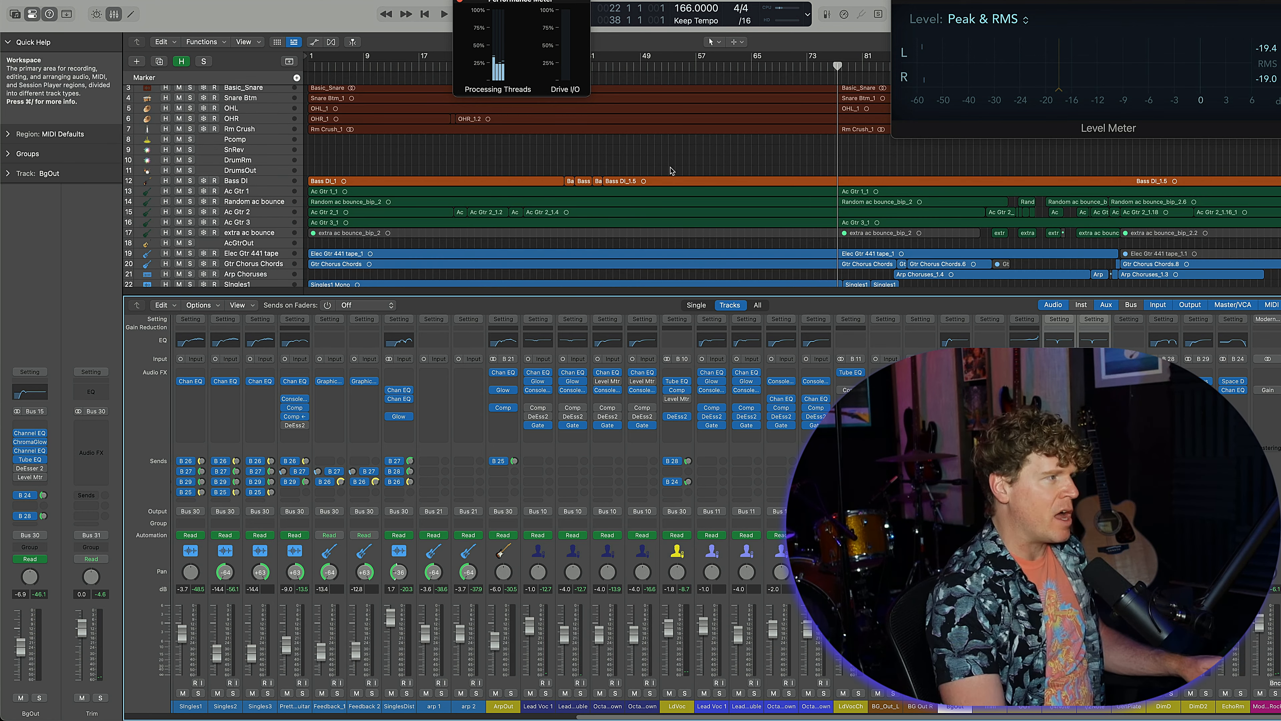
scroll(681, 189, "down", 5)
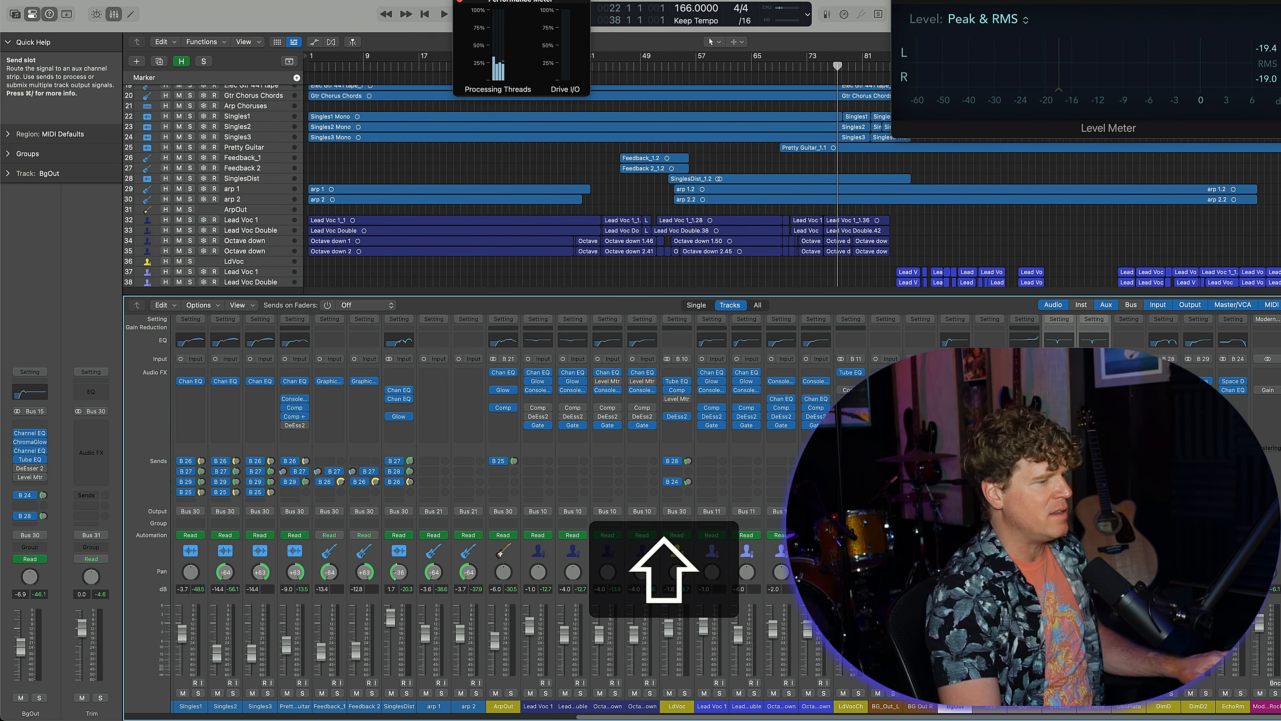
scroll(655, 505, "left", 10)
key("x")
key("super+Down")
- Select the guitar tracks from Elec Gtr 441 tape through arp 2 in the arrangement
left_click(283, 426)
left_click(283, 291, "shift")
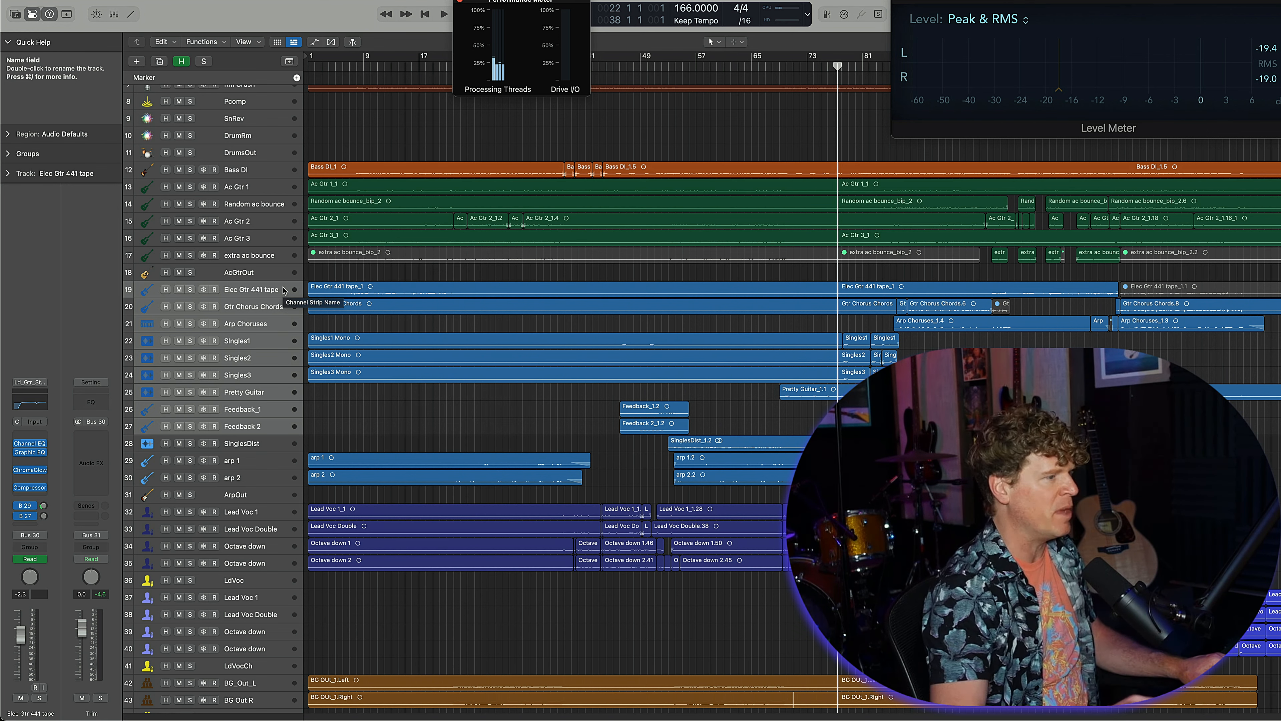
key("super+Down")
scroll(283, 303, "down", 5)
left_click(262, 379, "shift")
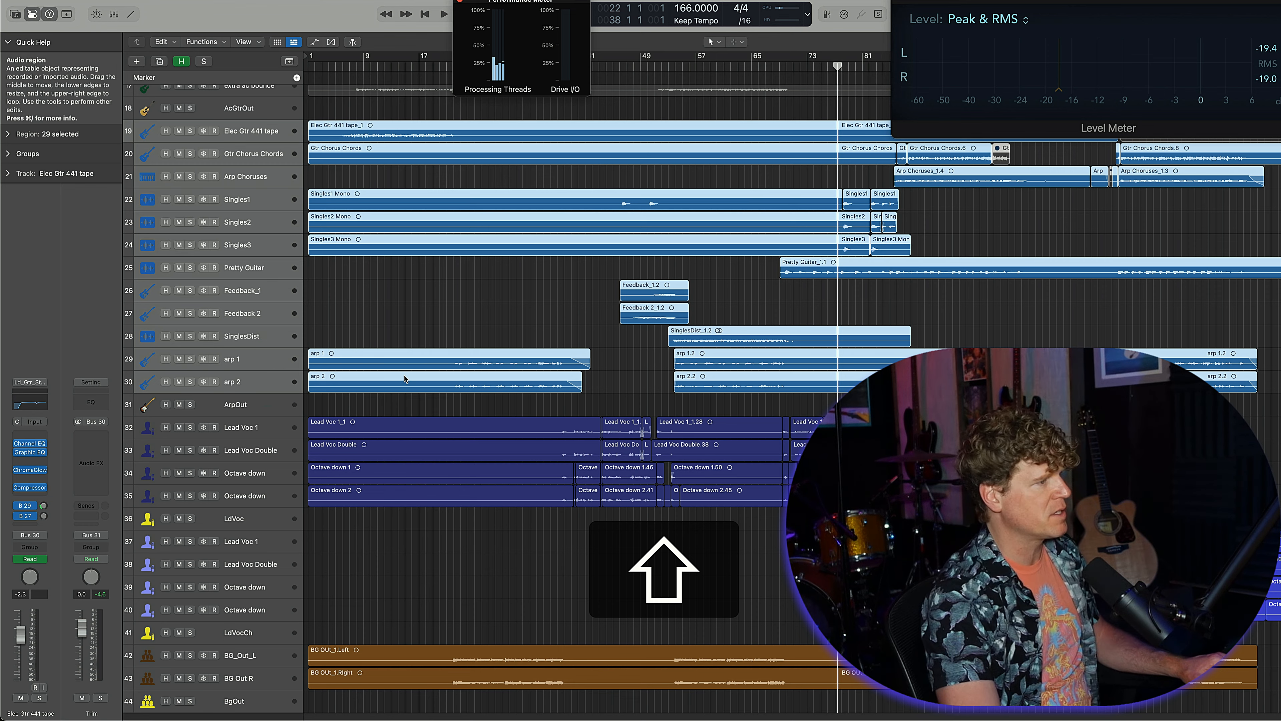
scroll(404, 376, "up", 10)
scroll(405, 377, "down", 10)
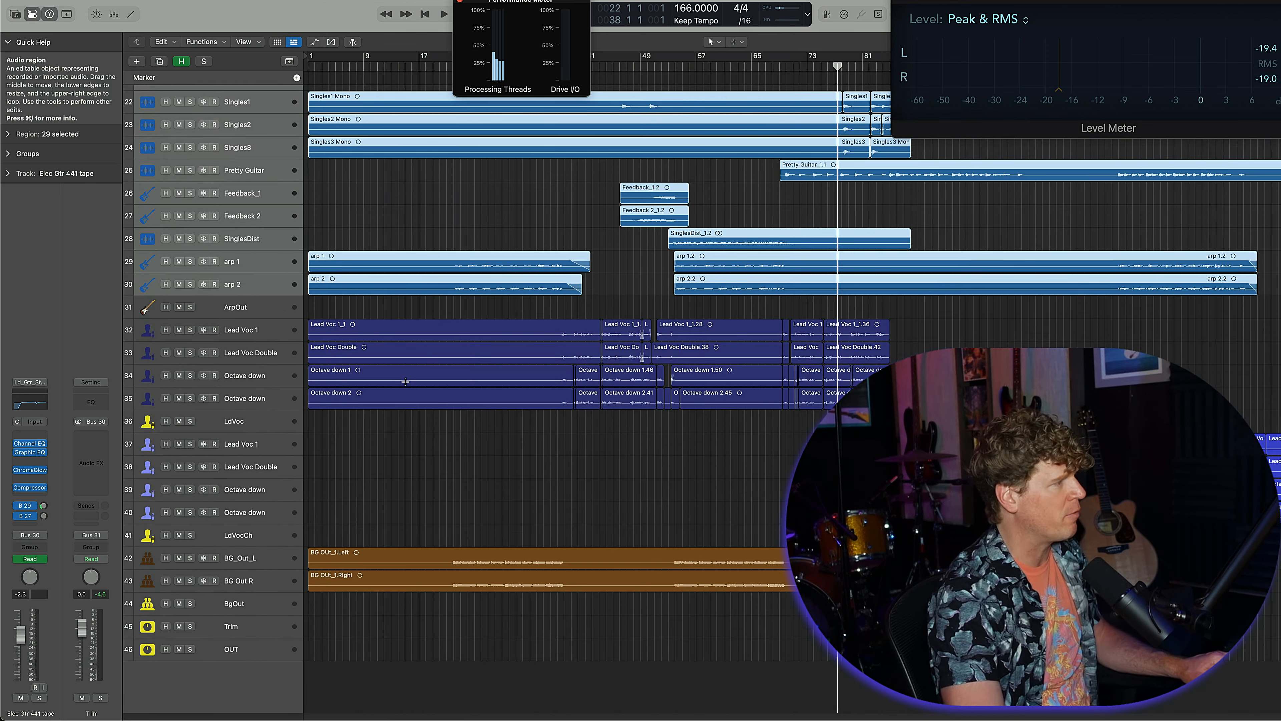
scroll(409, 382, "up", 5)
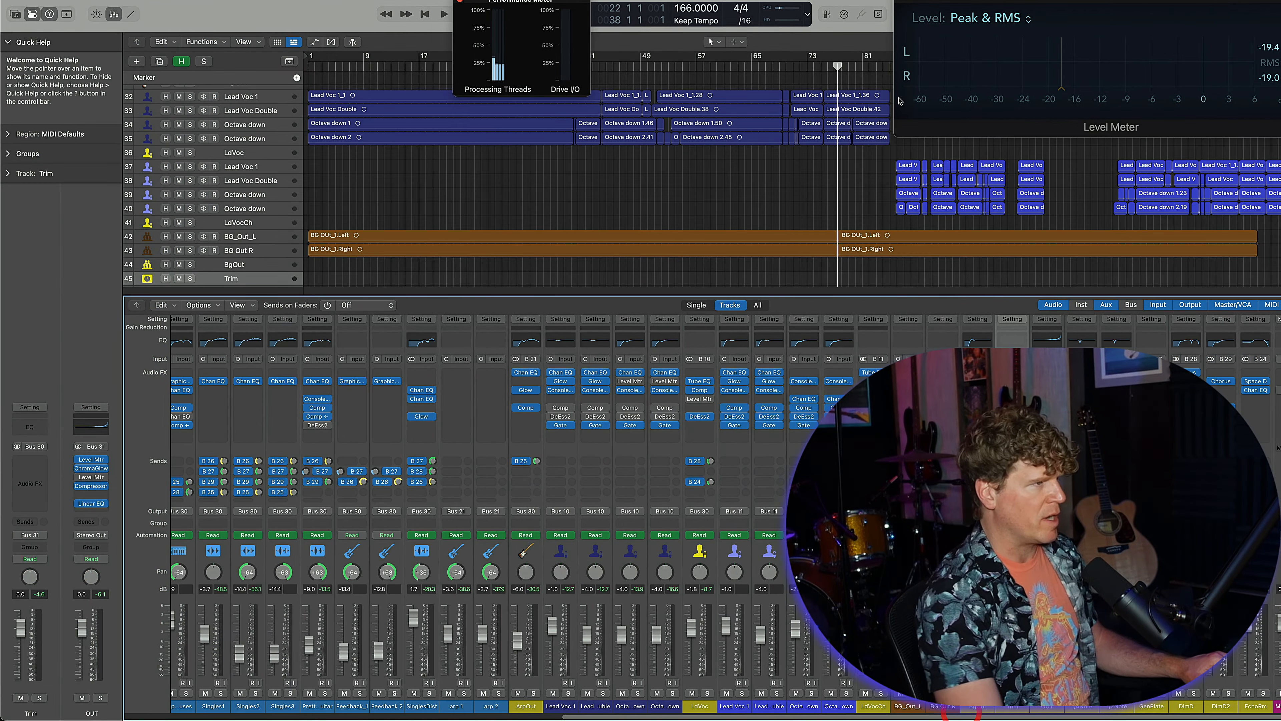
- Open ChromaGlow on the OUT channel to view its Modern Tube settings beside the Level Meter, and close it
mouse_move(1002, 1)
left_mouse_down()
mouse_move(889, 57)
mouse_move(959, 40)
mouse_move(996, 1)
left_mouse_up()
left_click(1048, 381)
left_click(1025, 381)
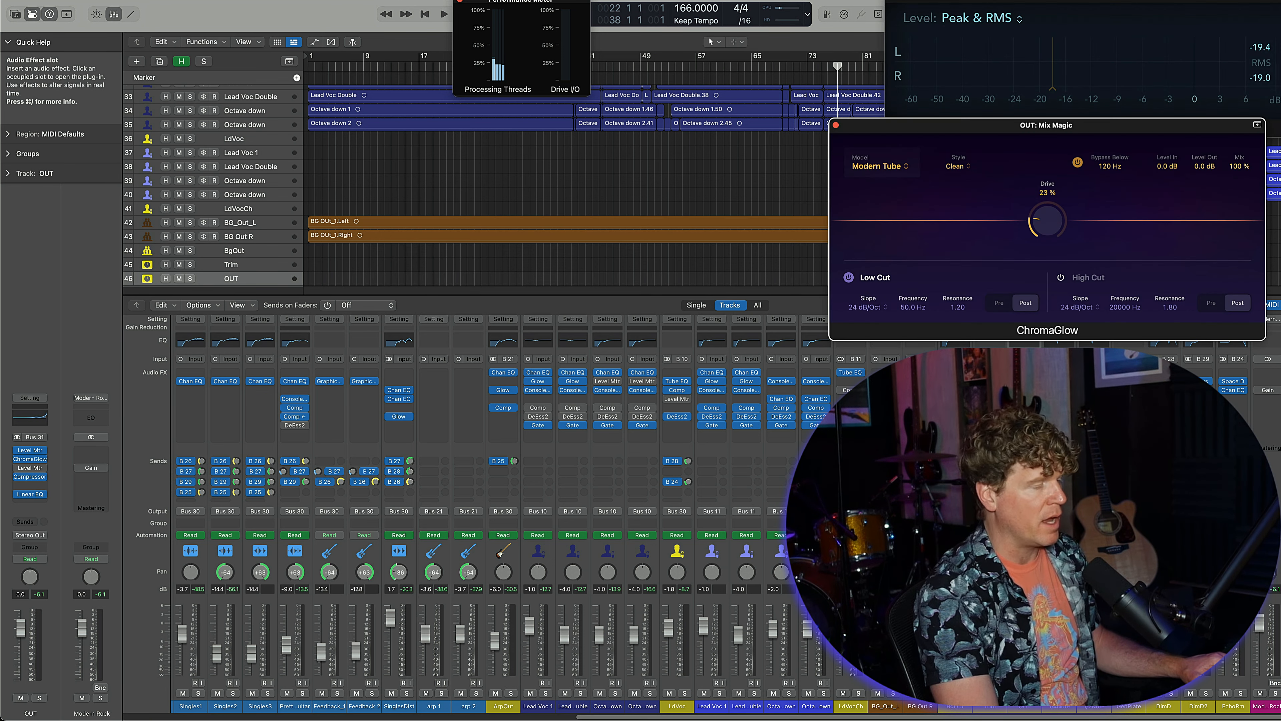
left_click(30, 459)
- View the OUT channel's Compressor and Linear Phase EQ one after the other, and bring the Level Meter back up
left_click(30, 476)
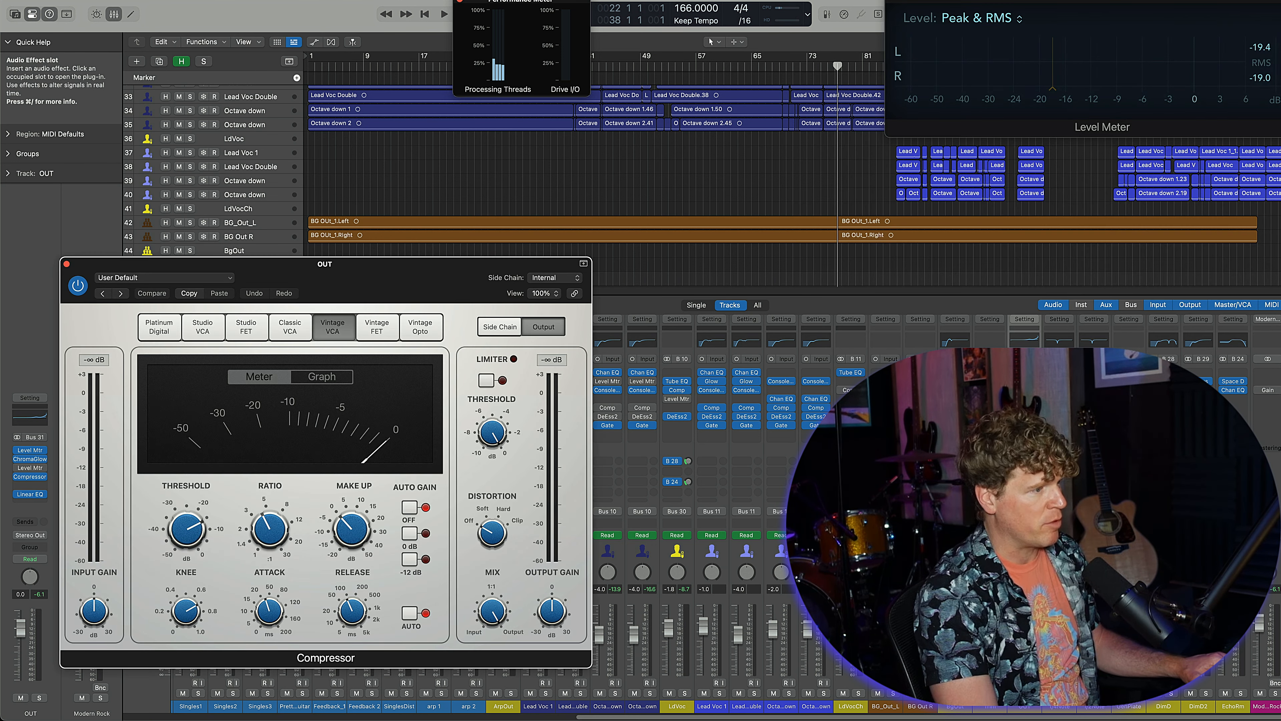
left_click(30, 477)
left_click(30, 494)
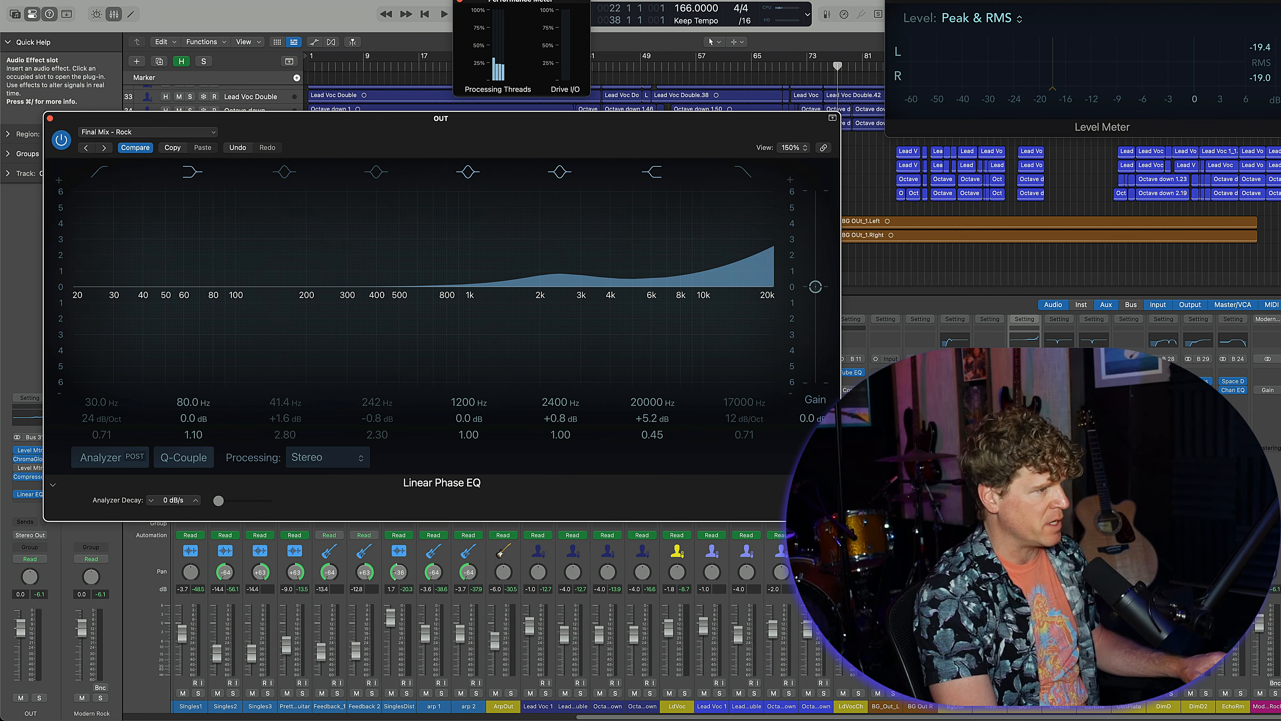
left_click(30, 494)
left_click(30, 450)
left_click(30, 450)
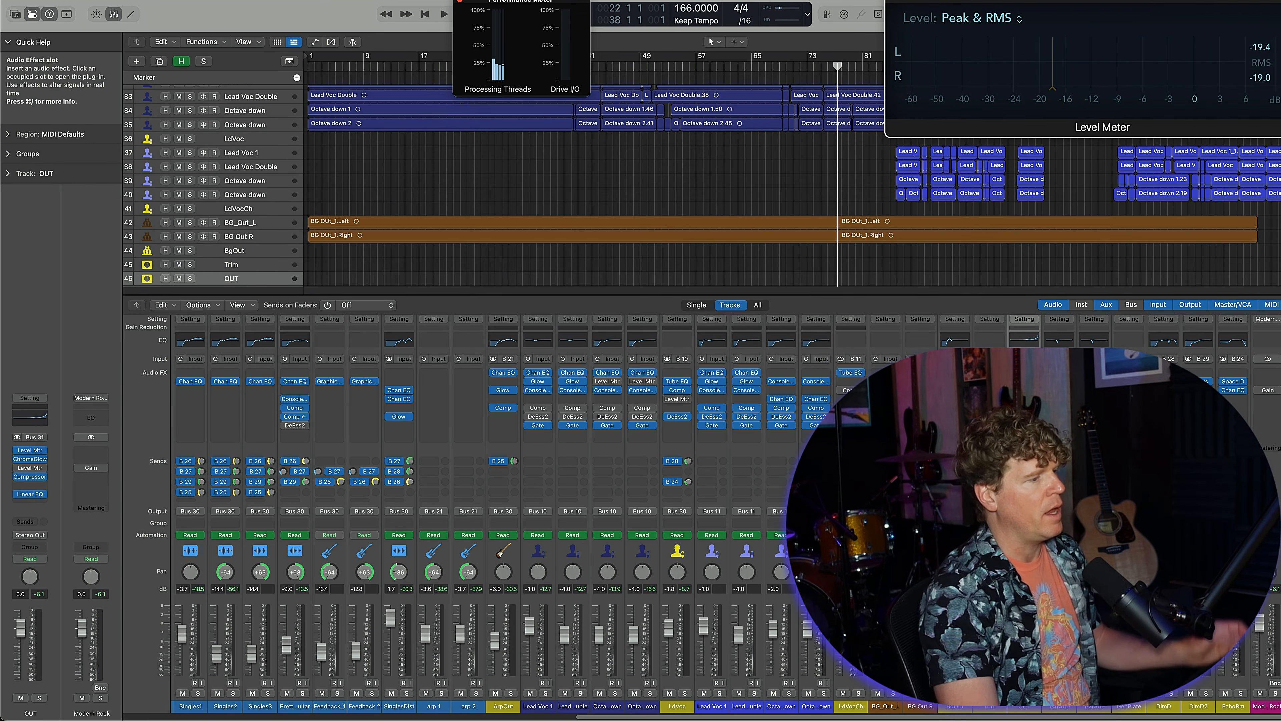